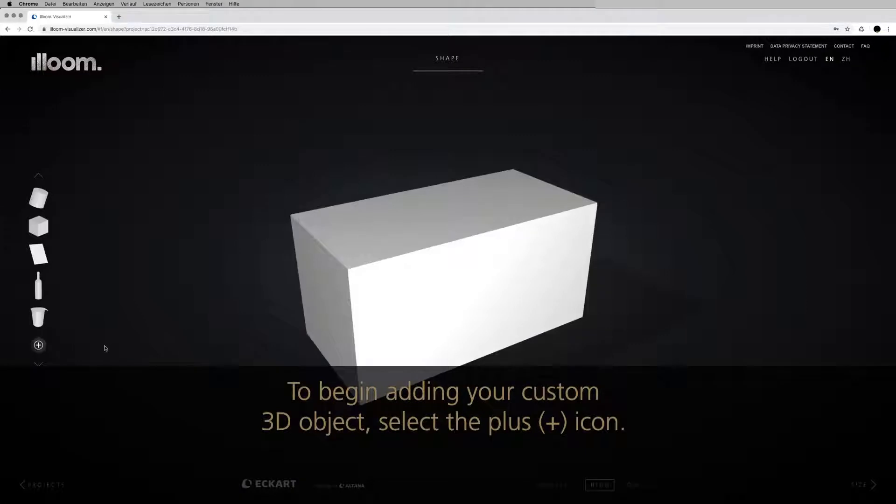
- From Your Own Packaging, open the 'these instructions' guide for preparing a custom 3D body
click(40, 346)
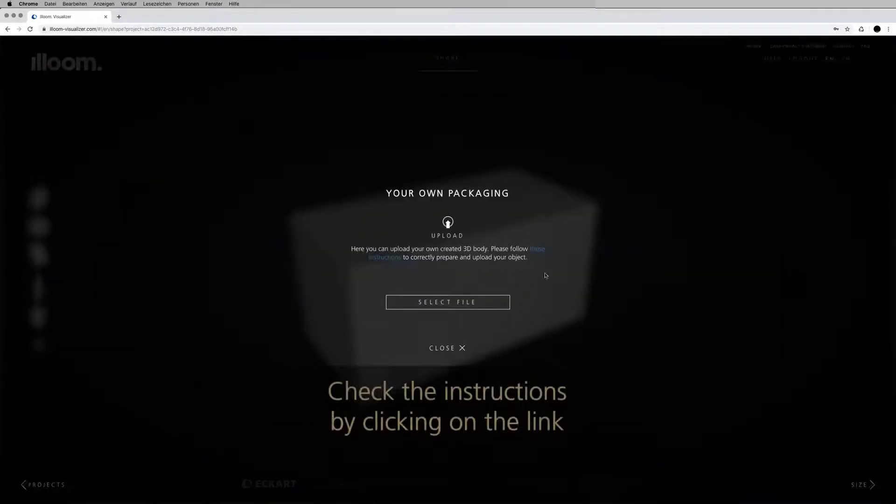
click(541, 254)
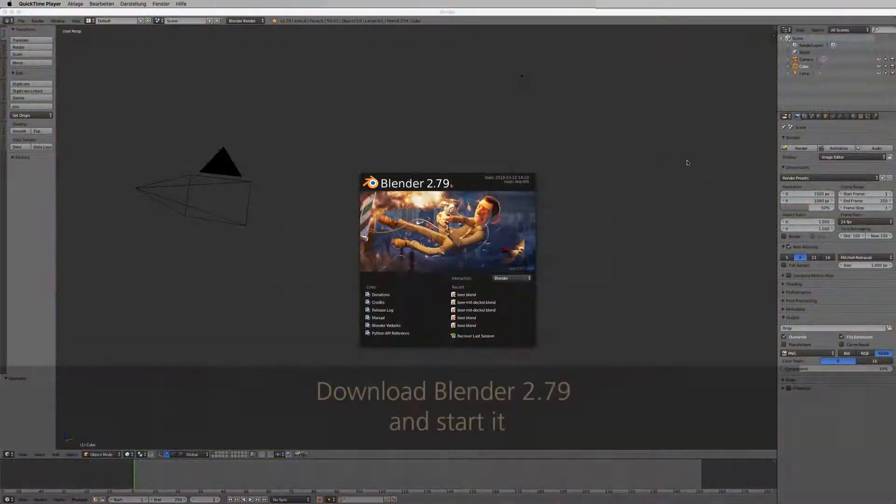
- Close Blender's splash screen and delete the default Cube from the Outliner
click(653, 169)
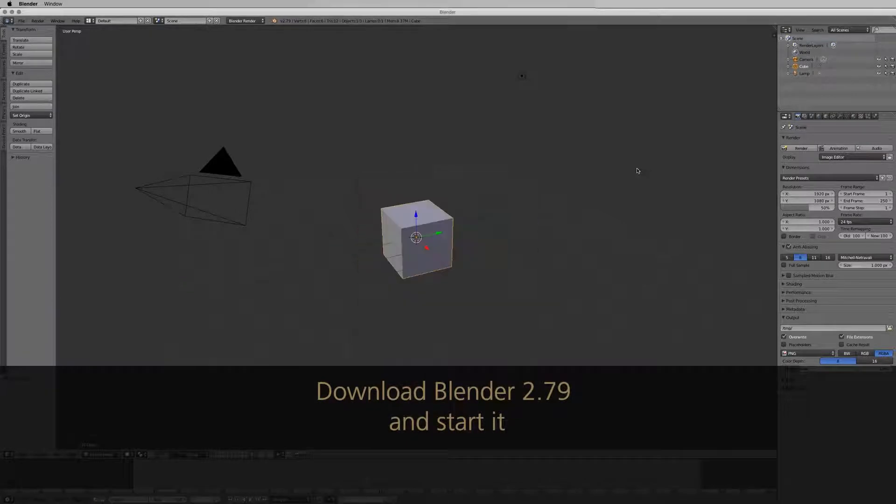
right_click(802, 68)
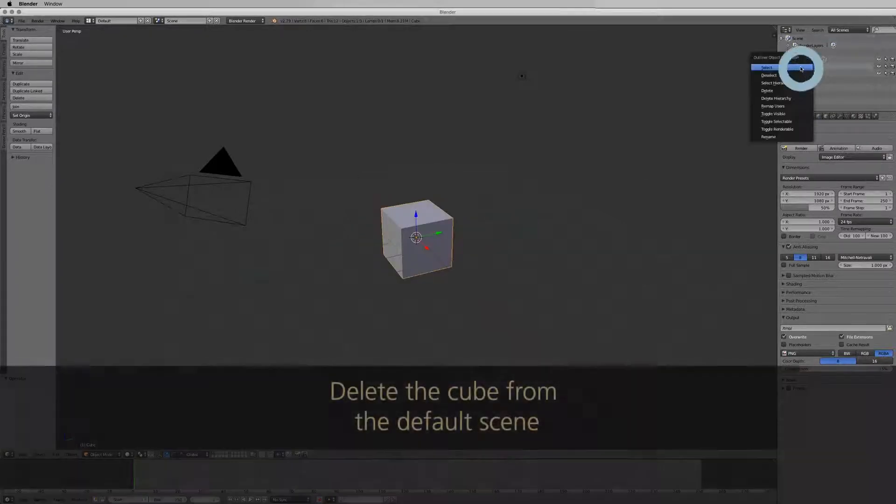
click(776, 90)
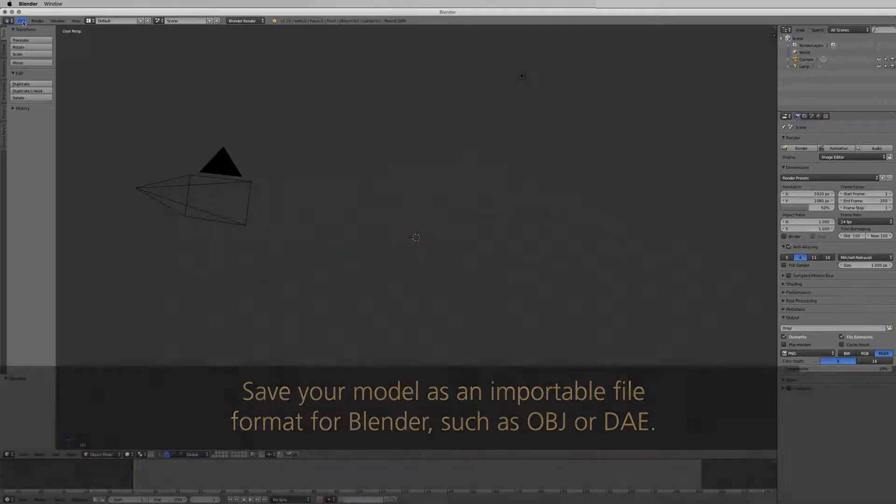
- Import beer.obj as a Wavefront OBJ and frame the view on the bottle
click(22, 22)
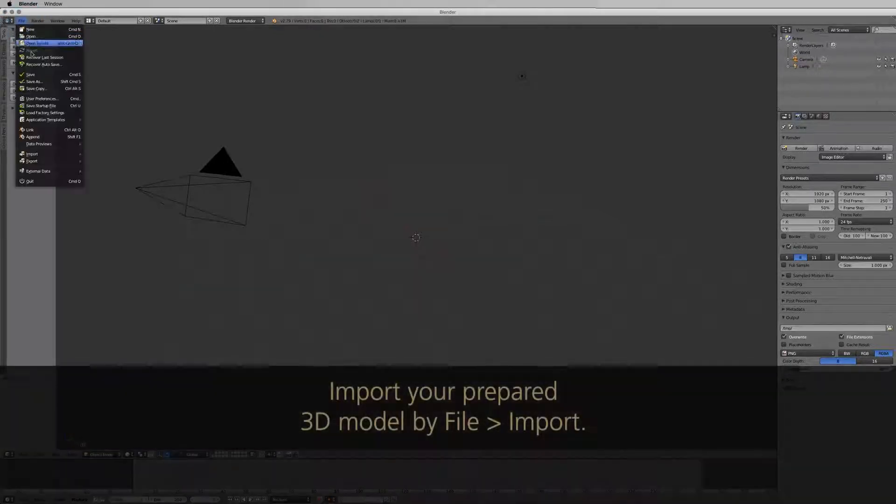
mouse_move(54, 157)
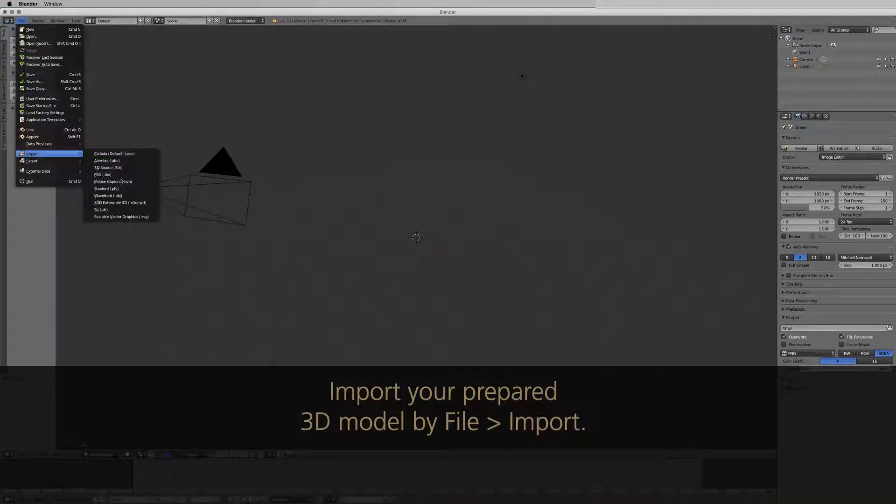
click(132, 197)
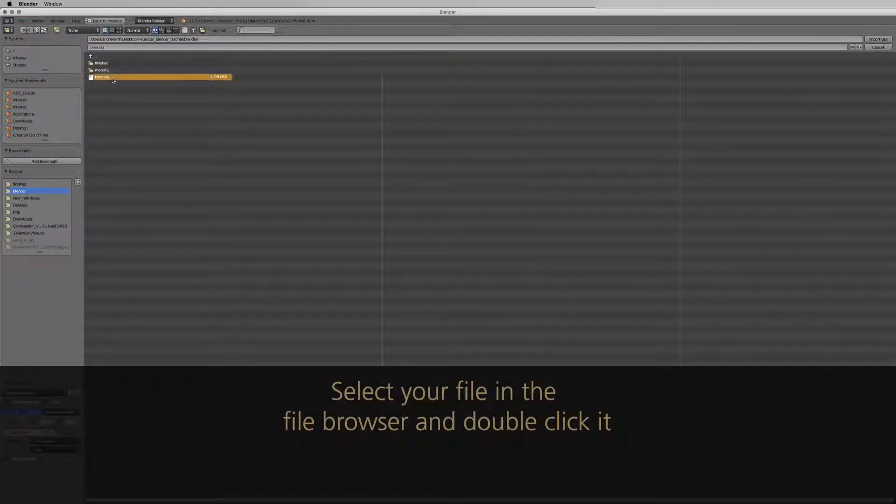
double_click(112, 78)
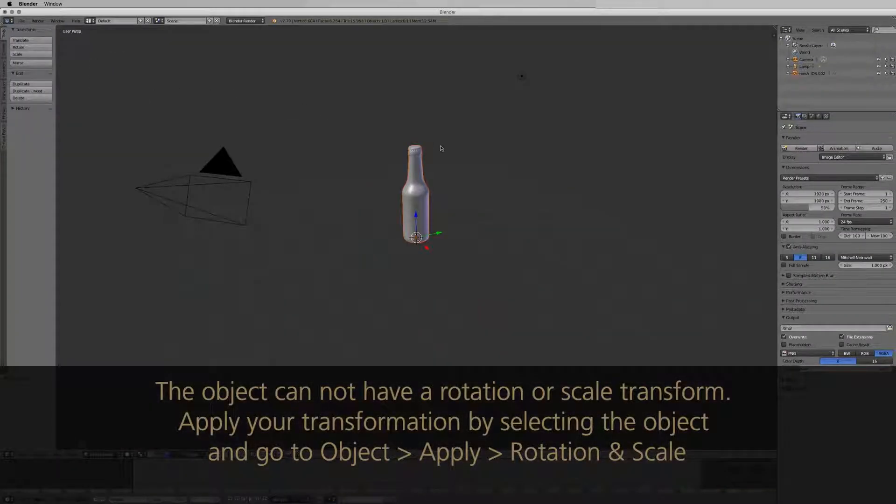
key(KP_Decimal)
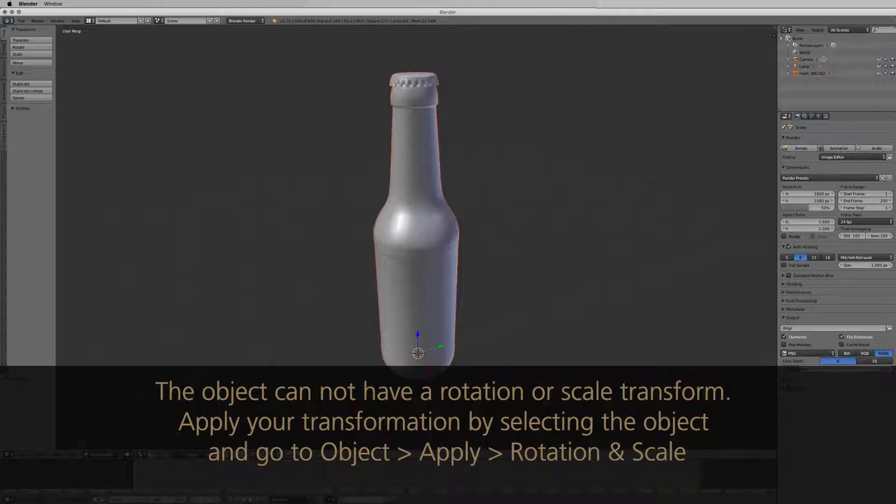
- Apply rotation and scale to the imported bottle object
click(71, 454)
mouse_move(101, 400)
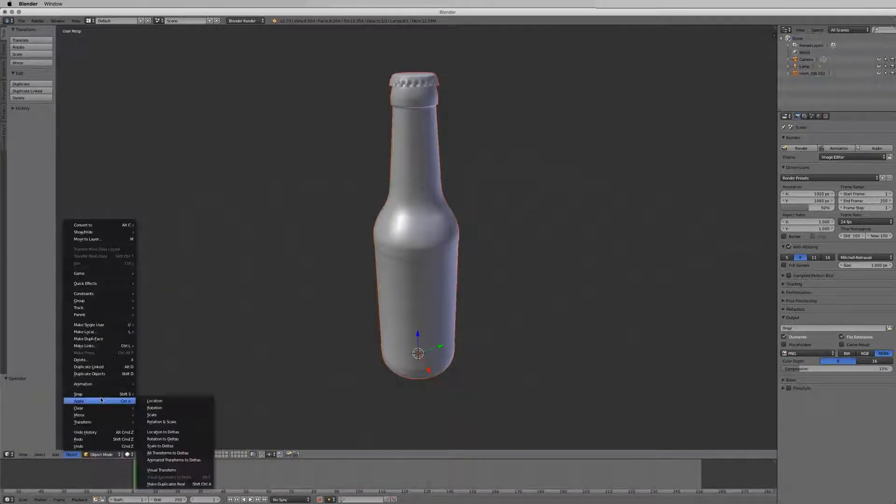
click(181, 422)
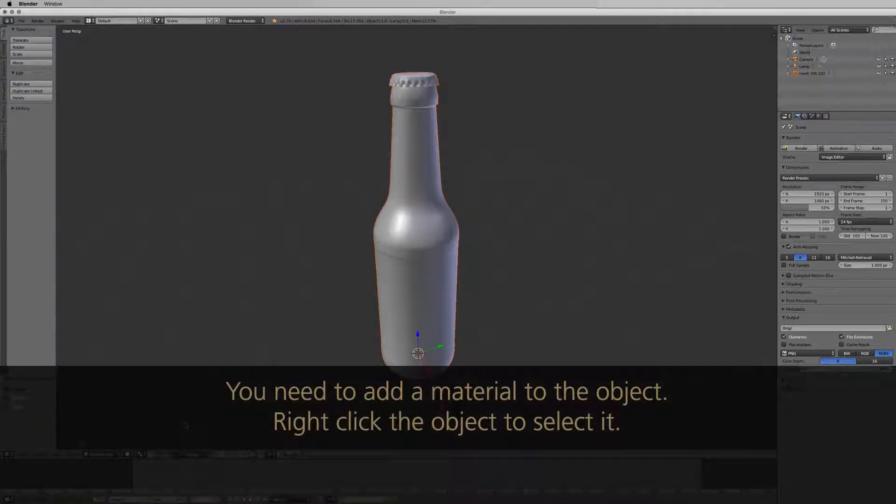
- Give the bottle a white diffuse colour at intensity 1.000, then switch it into Edit Mode
right_click(416, 308)
click(854, 116)
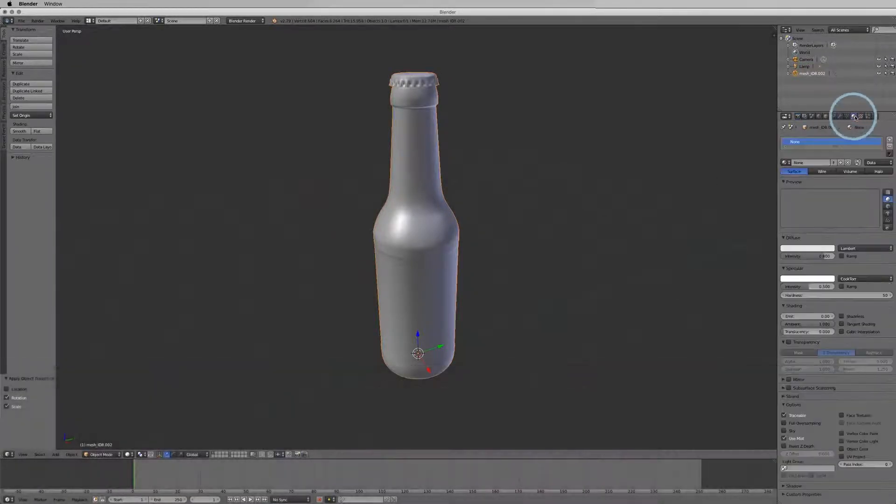
click(807, 248)
drag(830, 160, 825, 150)
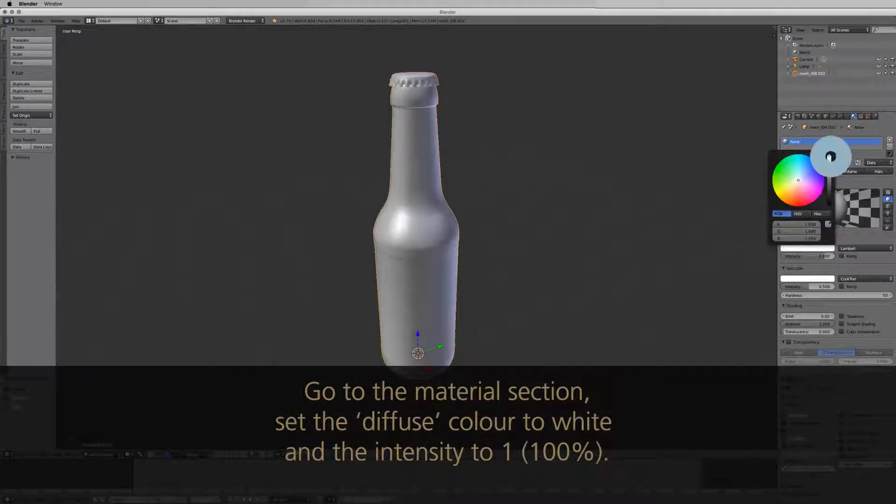
drag(823, 258, 830, 256)
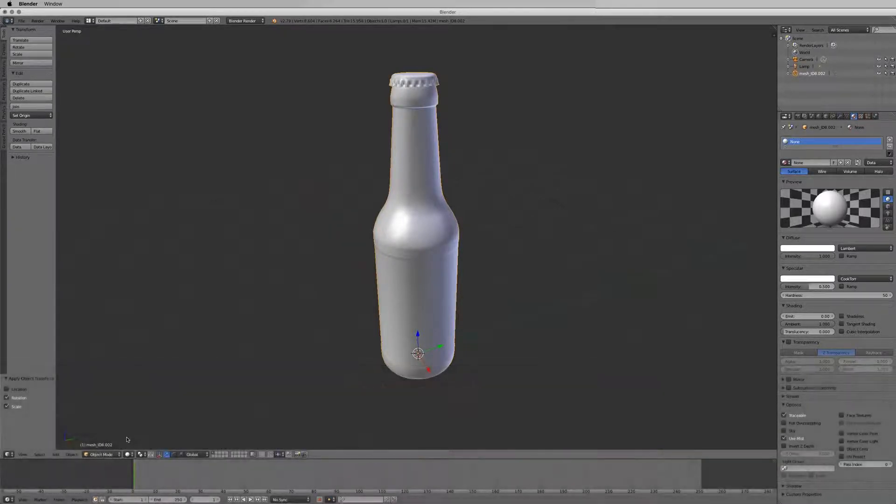
click(107, 455)
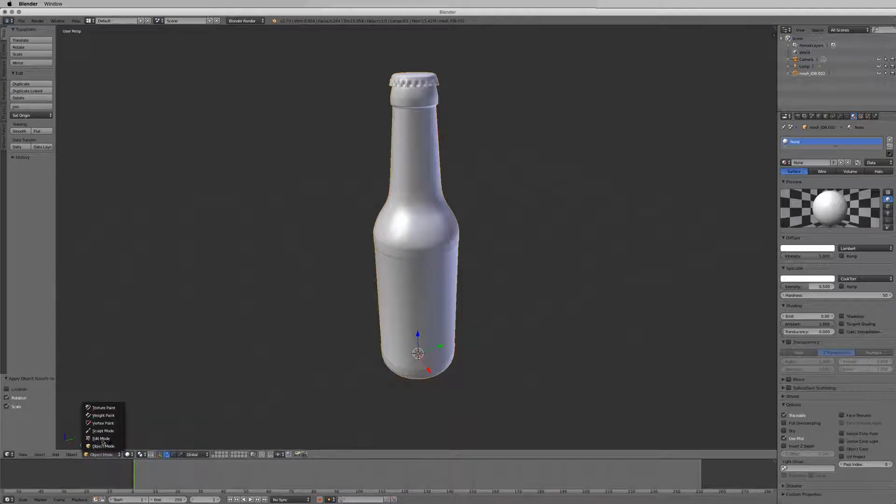
click(102, 439)
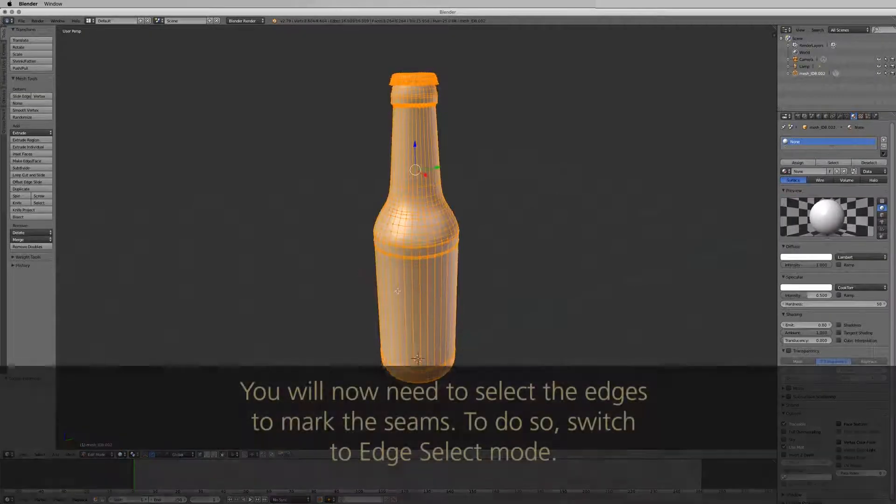
- Switch to edge select and add four edges on the ring below the bottle's shoulder
middle_drag(397, 290, 410, 204)
shift+scroll(406, 304, down, 4)
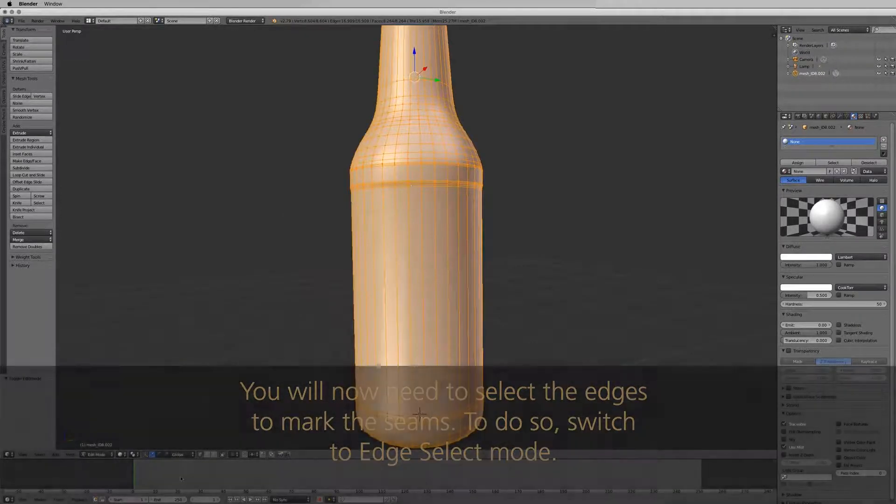
click(206, 456)
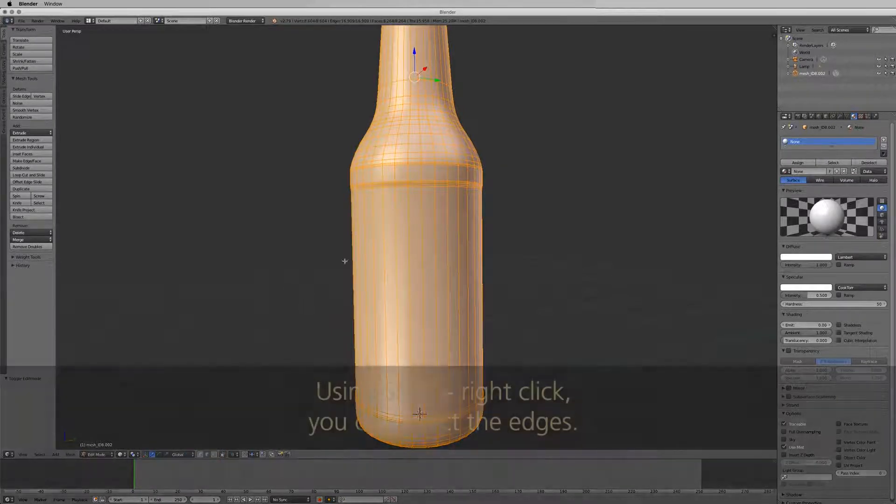
right_click(415, 189)
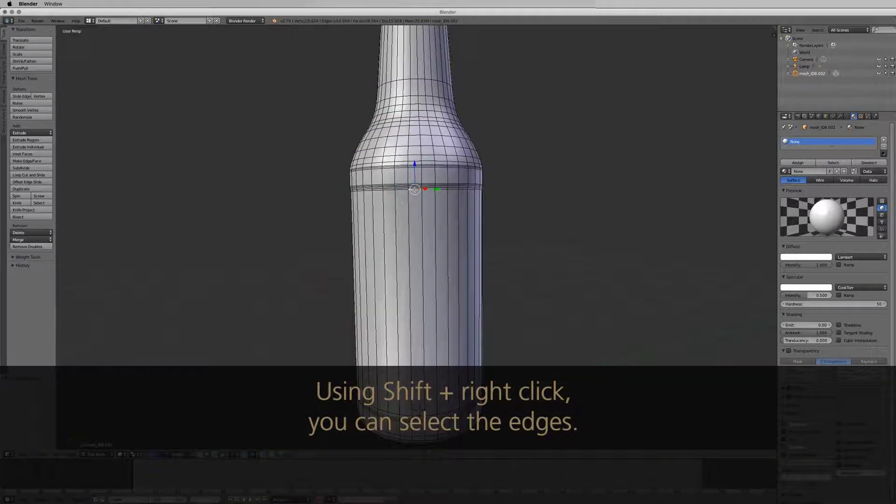
shift+right_click(402, 189)
shift+right_click(376, 189)
shift+right_click(366, 190)
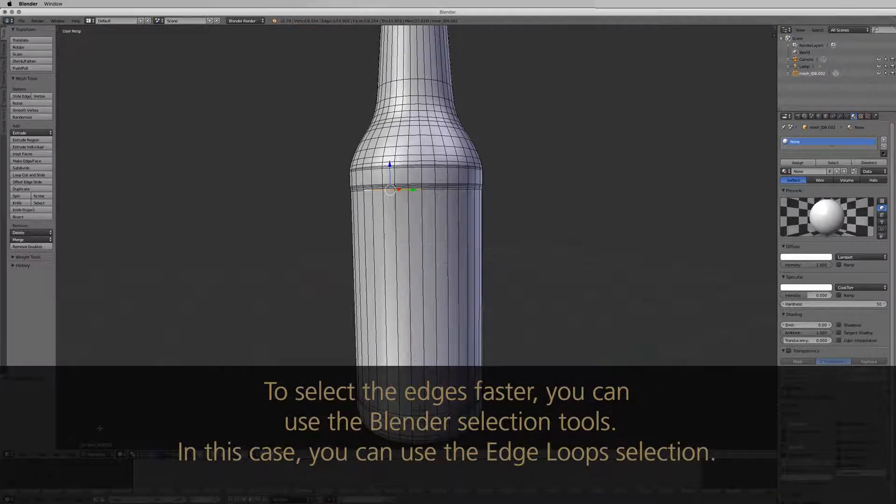
- Select the shoulder ring loop, a bottom edge loop and a vertical edge through the body
click(46, 454)
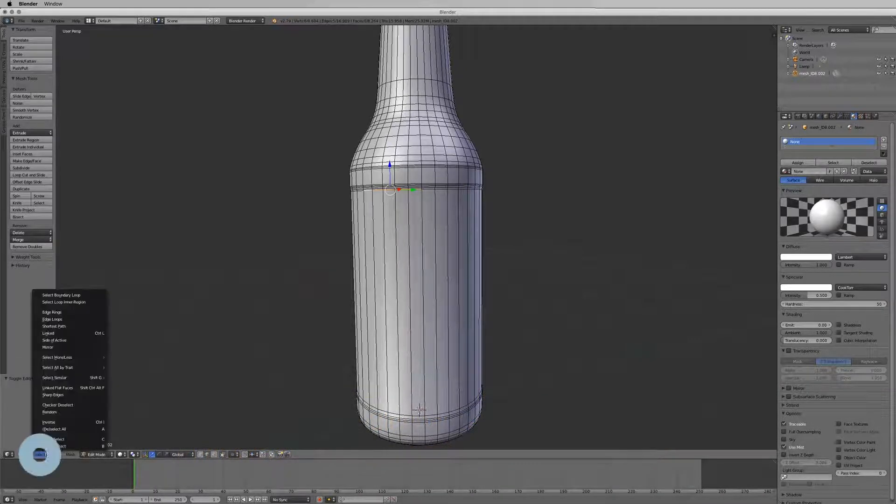
click(71, 319)
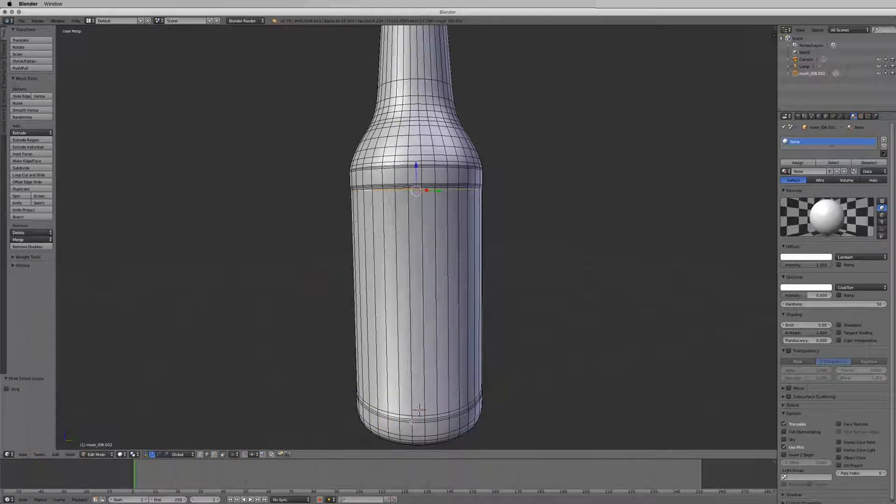
shift+click(417, 417)
click(40, 455)
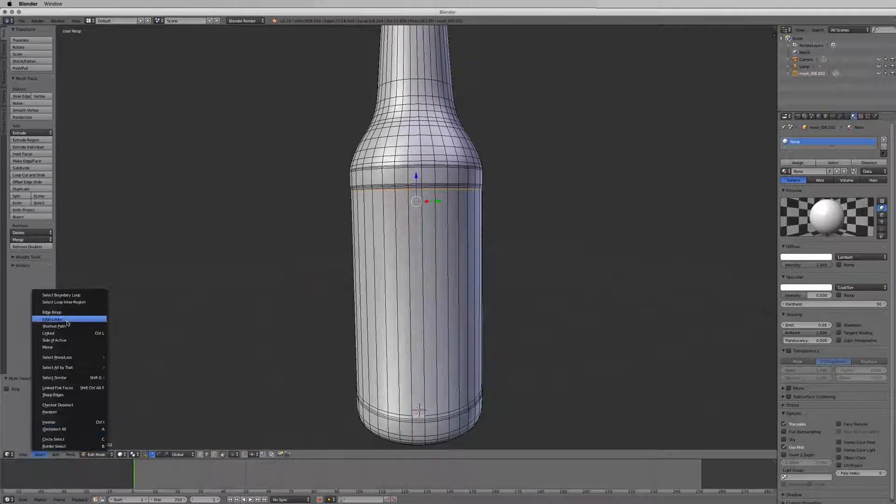
click(65, 320)
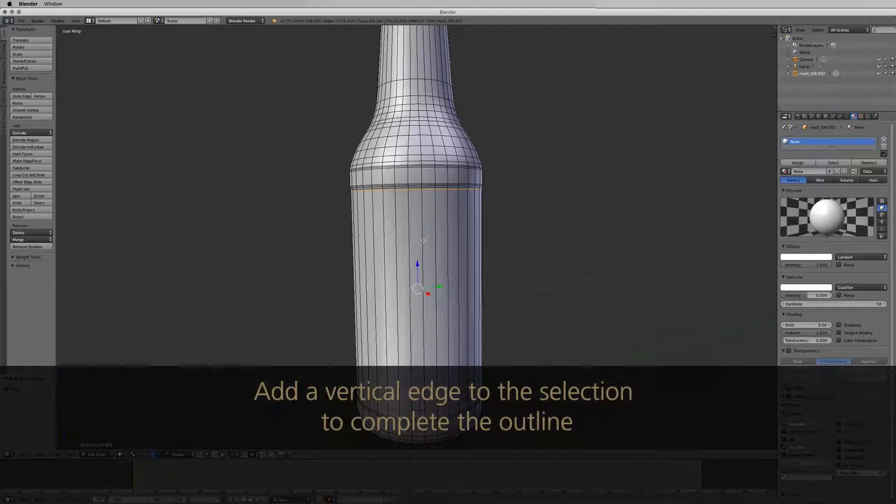
shift+click(422, 242)
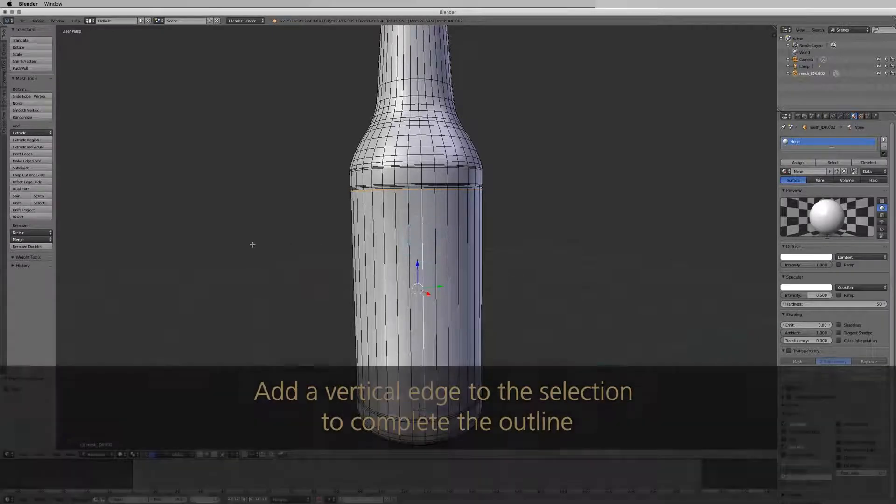
- Mark the selected body edges as seams and switch to face select mode
click(70, 454)
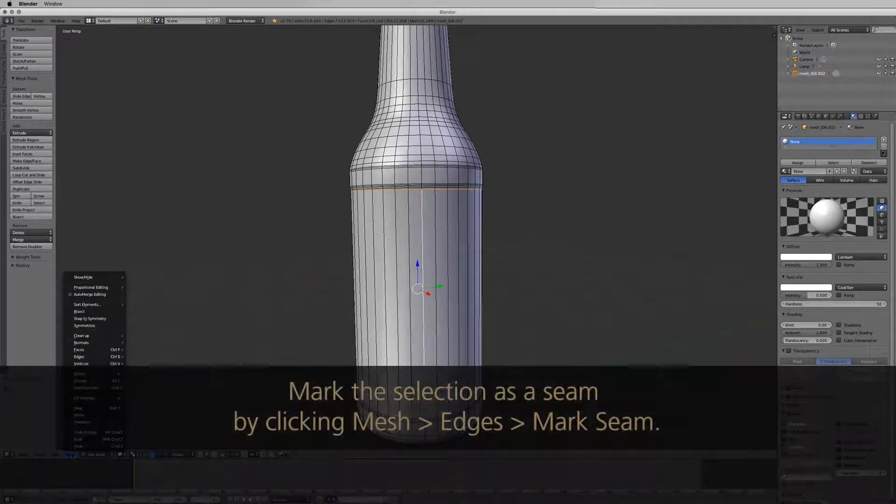
mouse_move(106, 359)
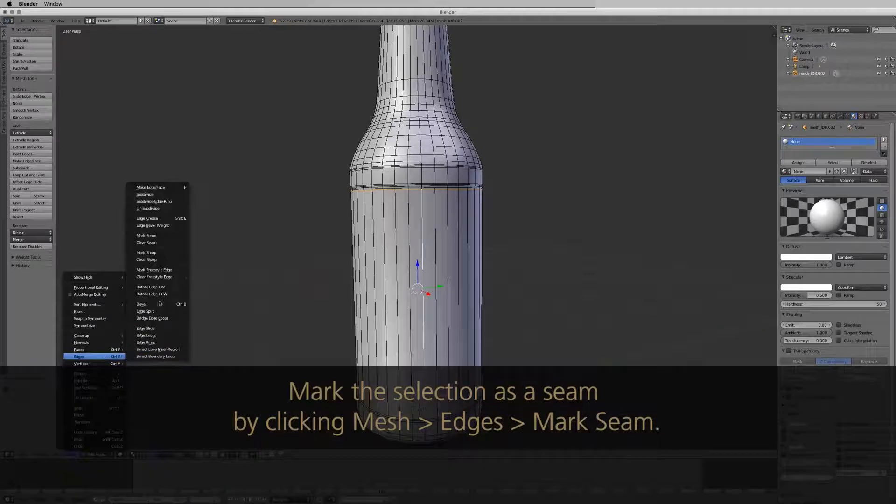
click(164, 236)
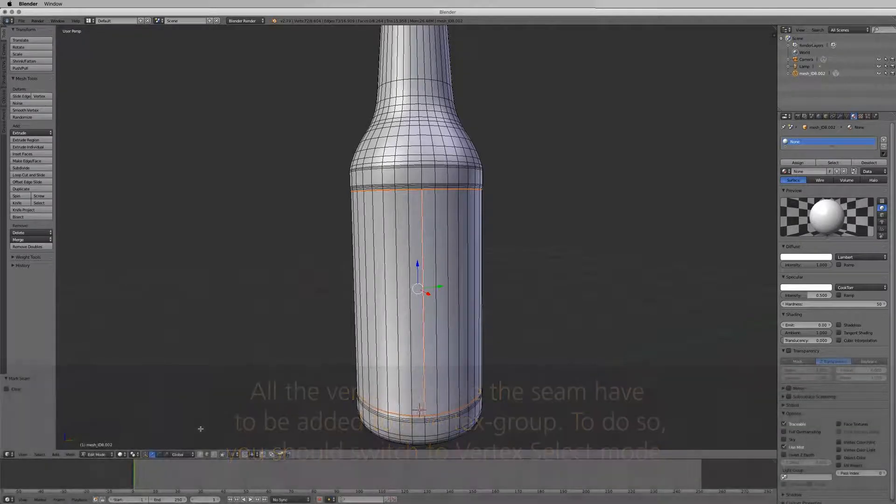
click(201, 456)
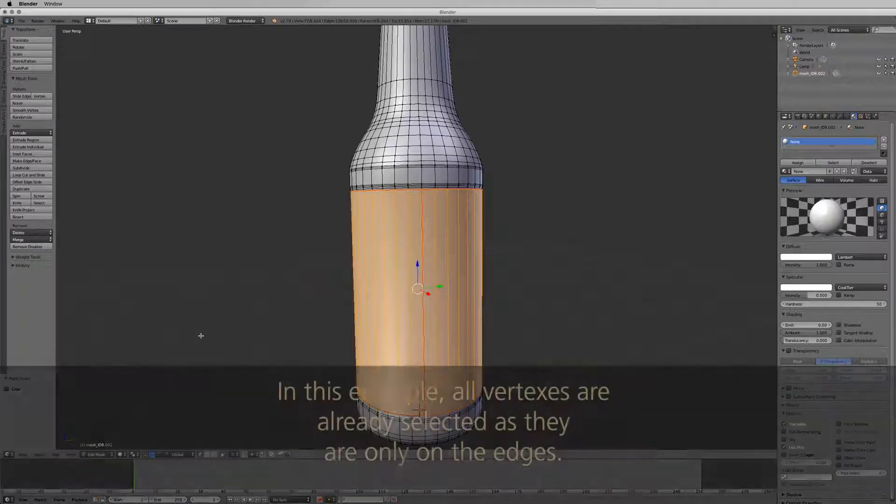
- Add a vertex group named UV-Body and assign the selected bottle body vertices to it
click(847, 117)
click(889, 198)
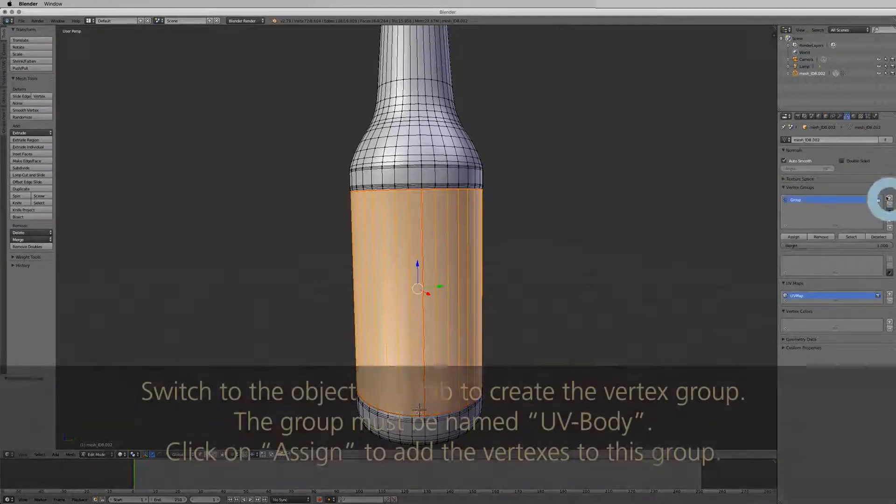
double_click(797, 201)
text(UV-Body)
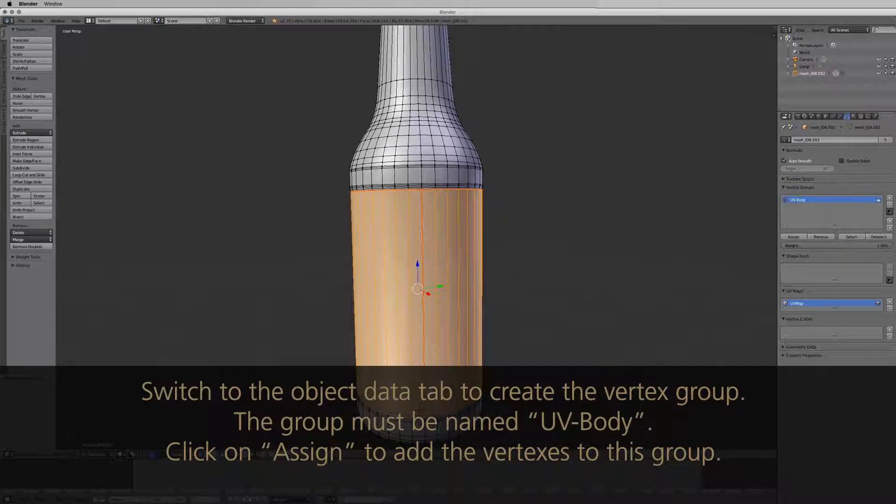
click(795, 236)
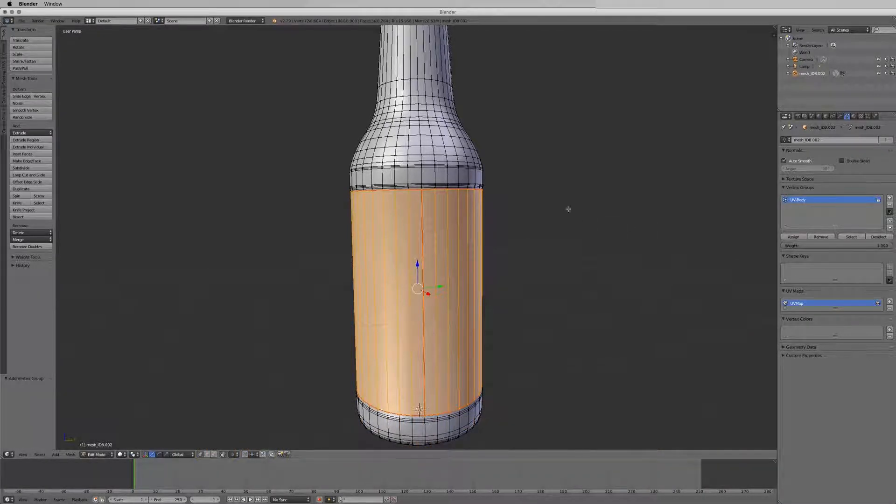
shift+scroll(527, 148, up, 8)
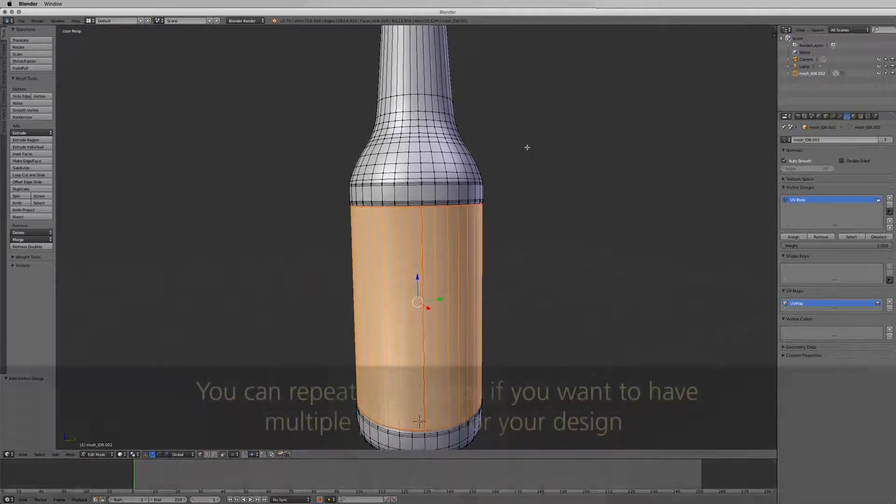
shift+scroll(527, 148, up, 3)
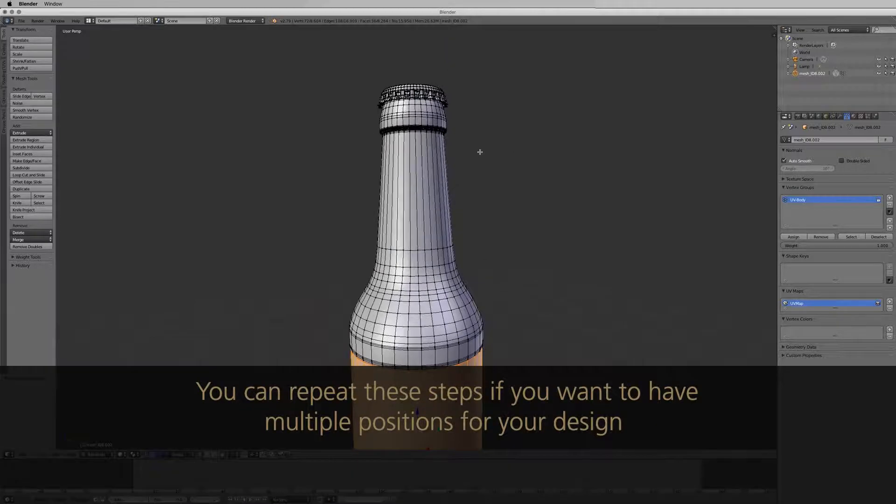
scroll(479, 151, up, 4)
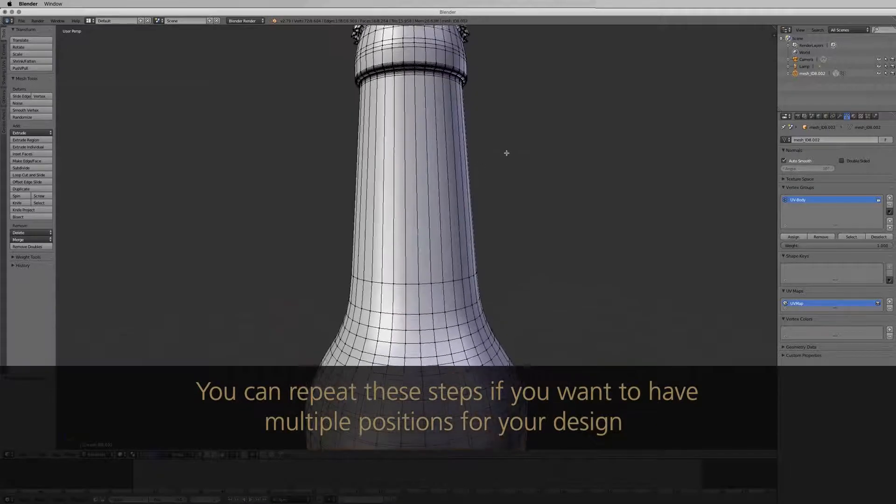
shift+scroll(507, 152, up, 1)
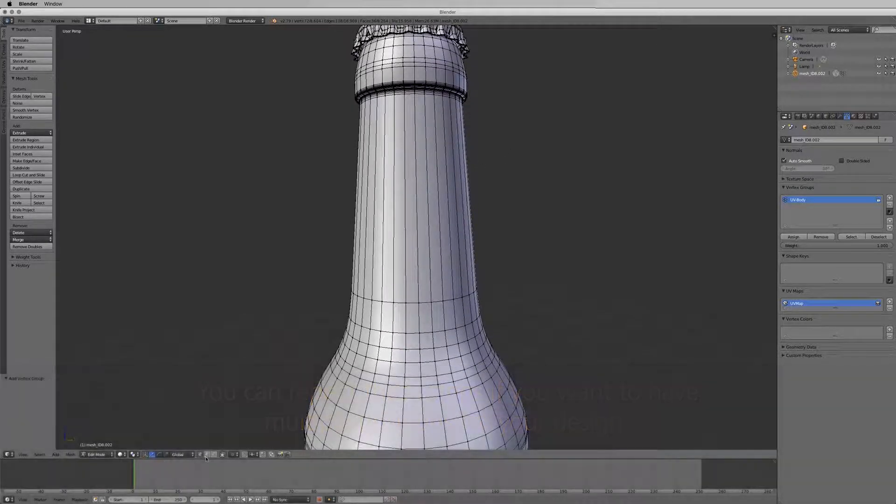
- Select the lower and upper neck edge loops plus the vertical edge down the neck
right_click(429, 296)
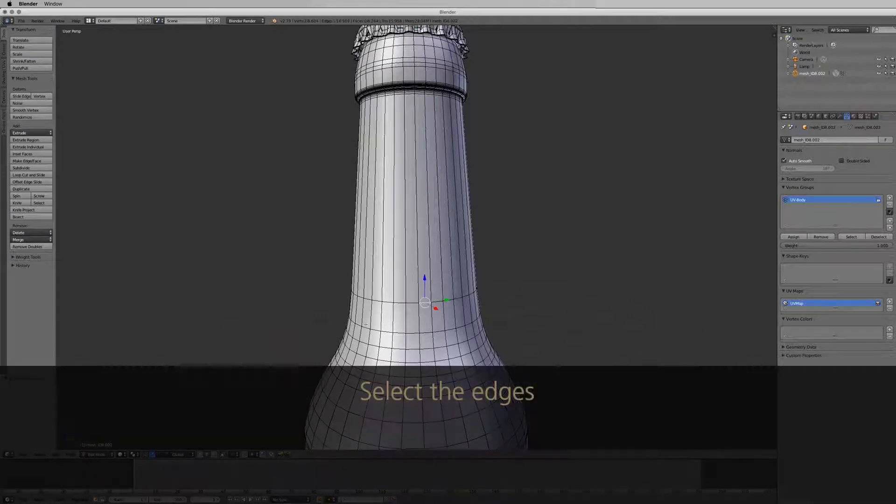
click(40, 455)
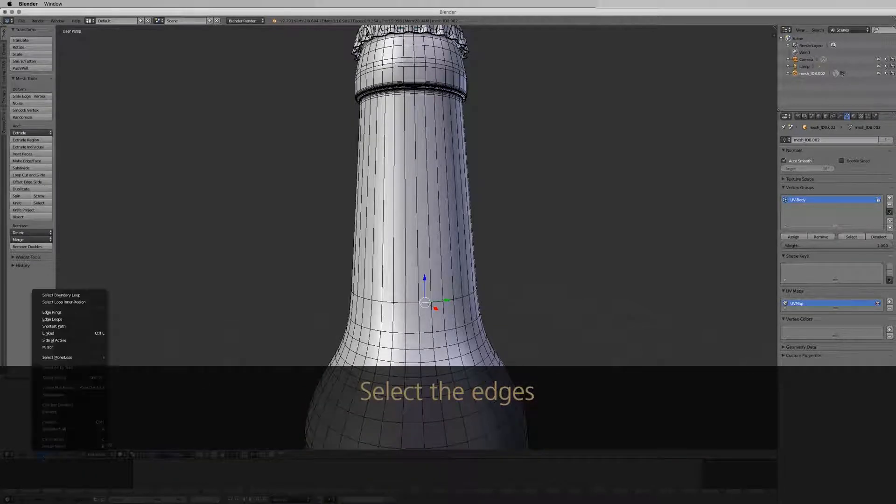
click(52, 320)
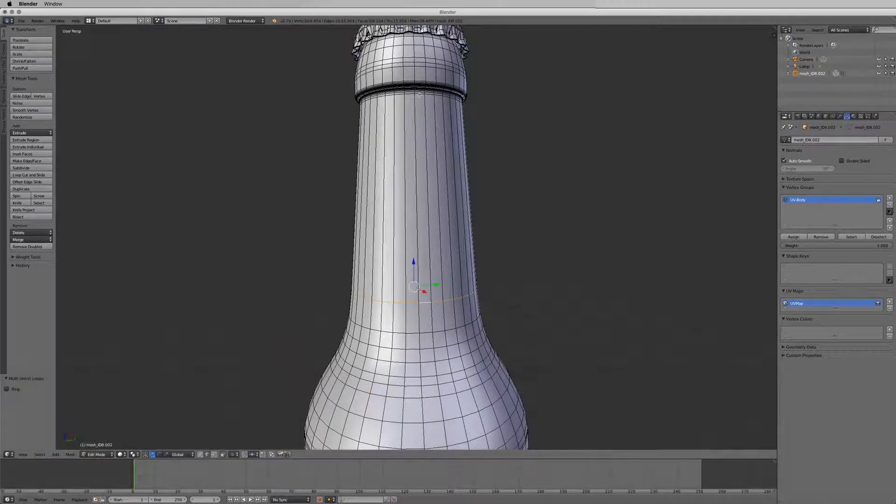
shift+right_click(419, 95)
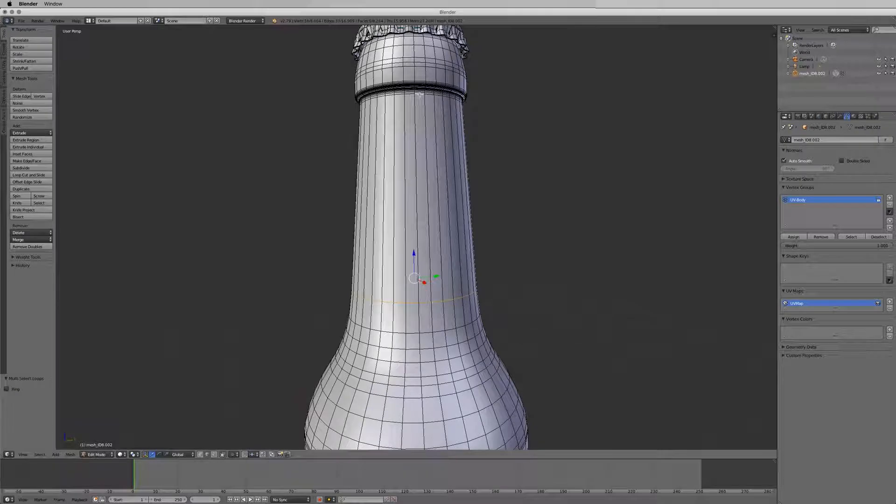
click(41, 454)
click(65, 321)
alt+shift+right_click(415, 161)
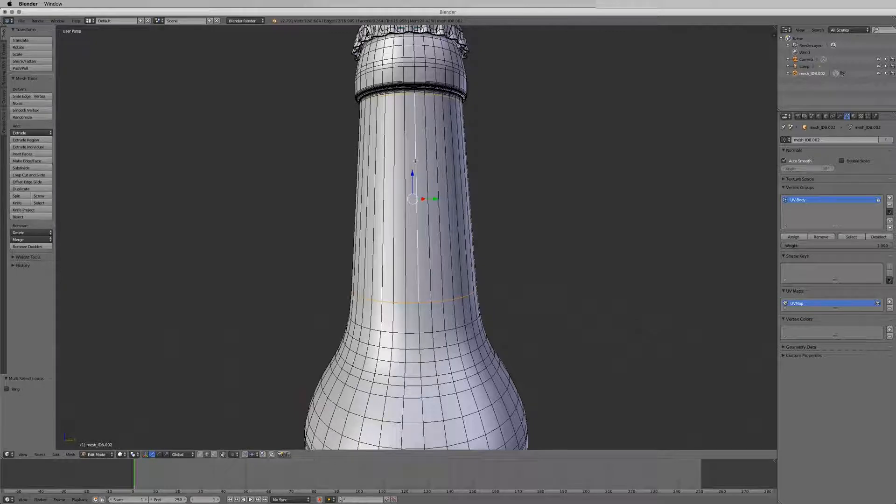
- Mark the selected neck edges as seams and select the linked neck faces with Ctrl+L
click(70, 455)
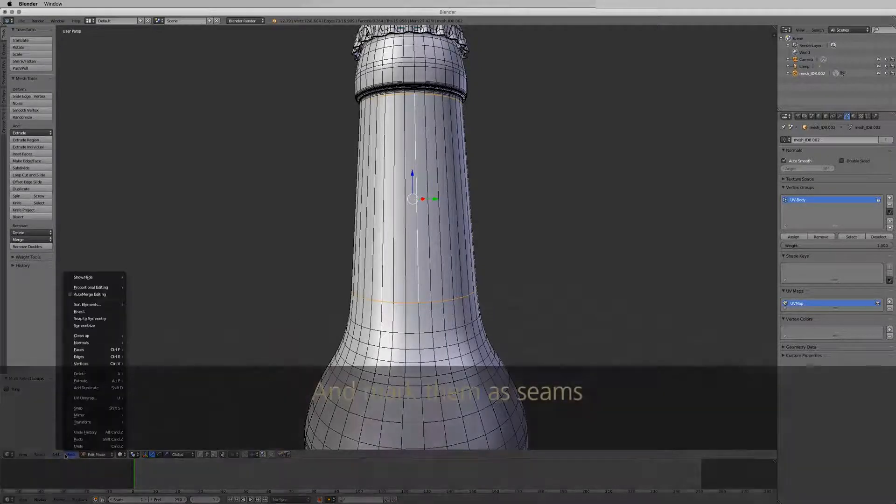
mouse_move(105, 357)
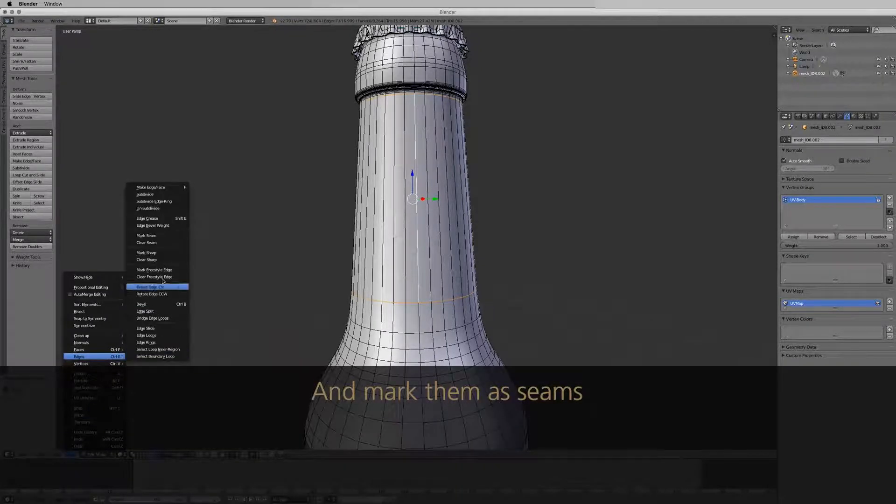
click(163, 239)
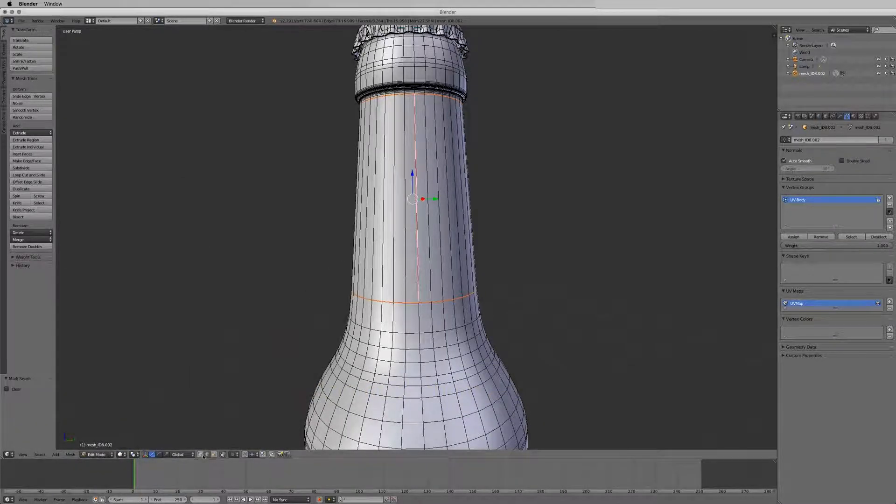
key(ctrl+l)
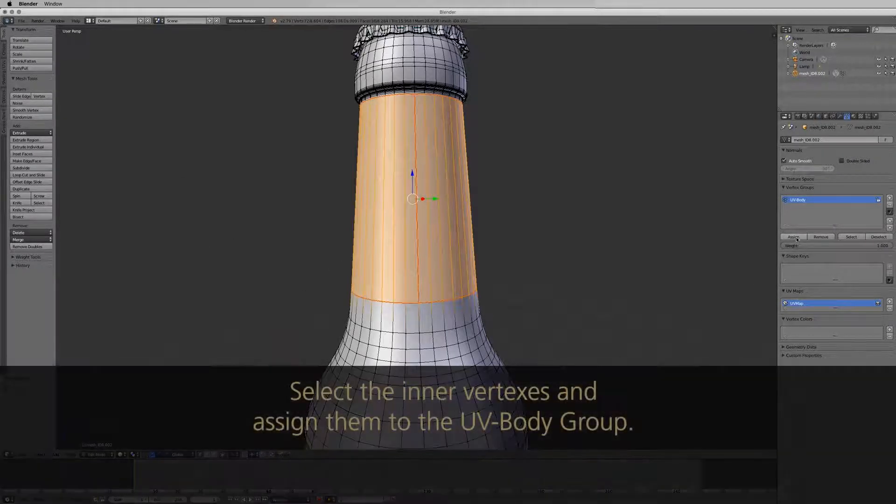
- Zoom the view to bring the bottle cap into view above the neck band
scroll(507, 131, up, 3)
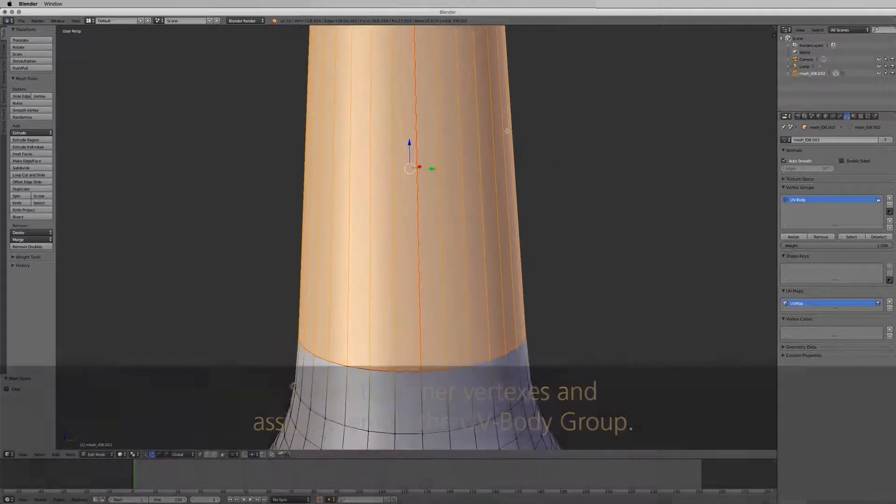
shift+scroll(508, 132, up, 8)
shift+scroll(507, 131, up, 10)
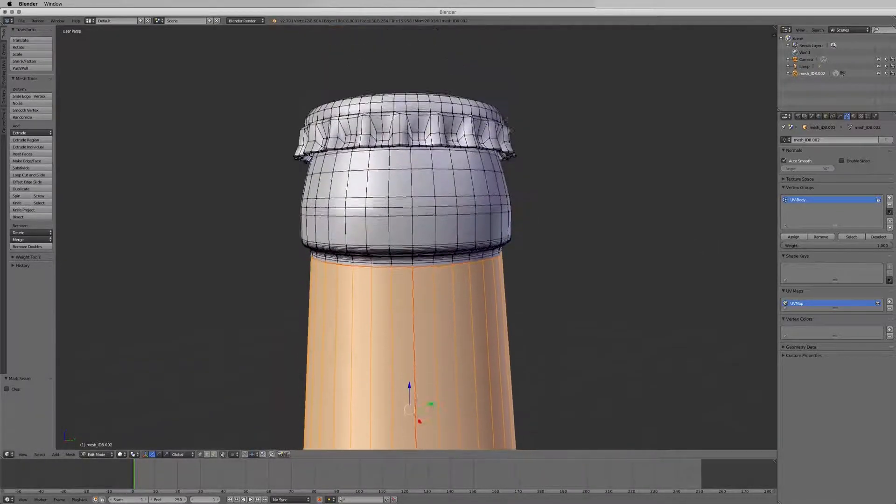
scroll(492, 161, down, 3)
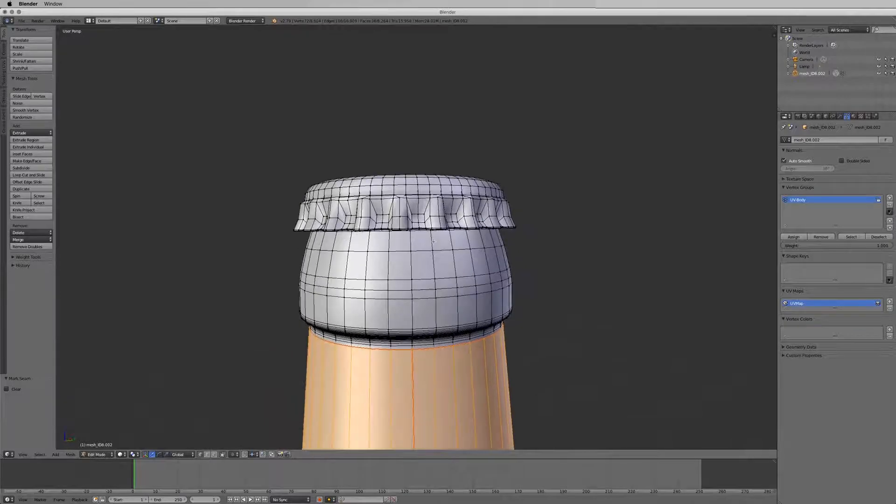
scroll(492, 161, up, 10)
scroll(421, 282, down, 2)
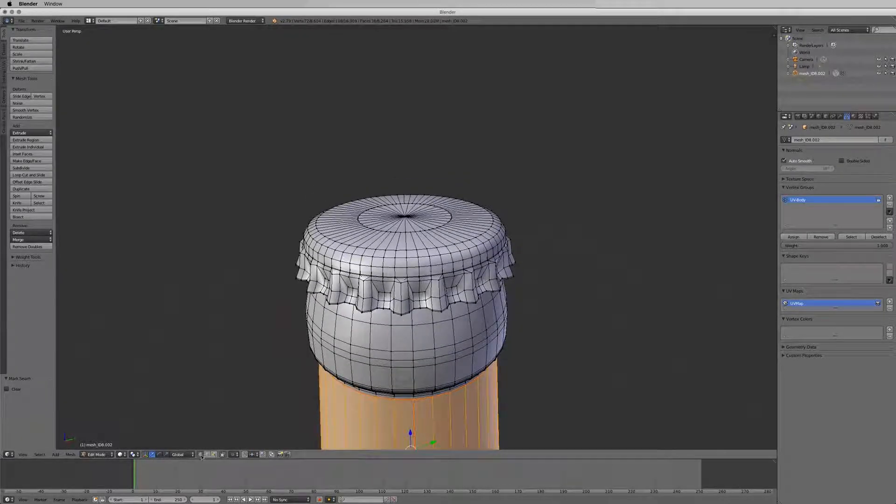
- Select the edge loop at the bottom of the cap and mark it as a seam
right_click(405, 311)
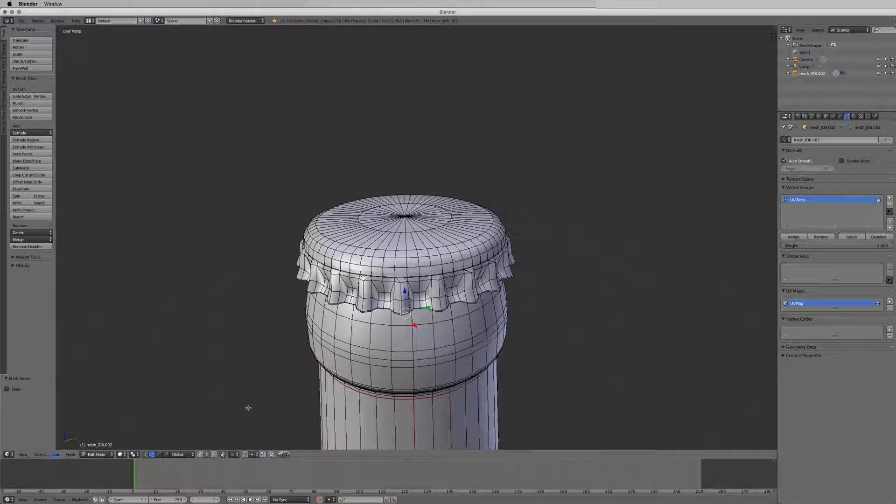
click(44, 456)
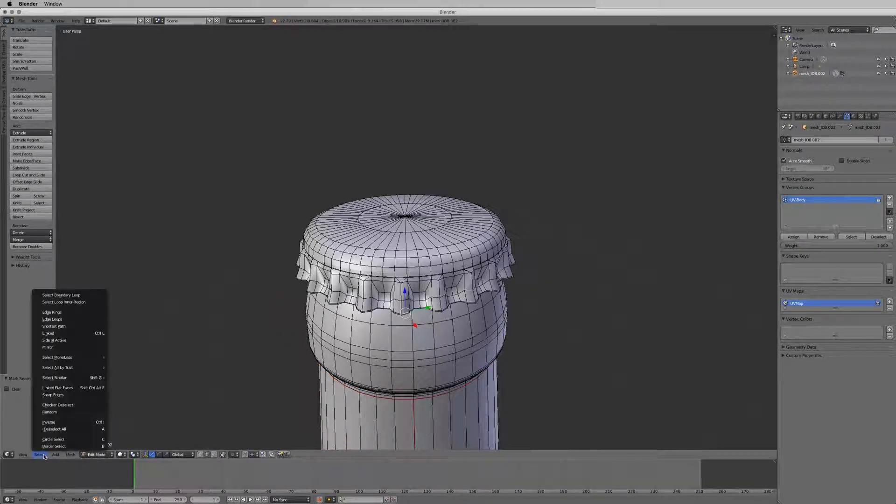
click(75, 319)
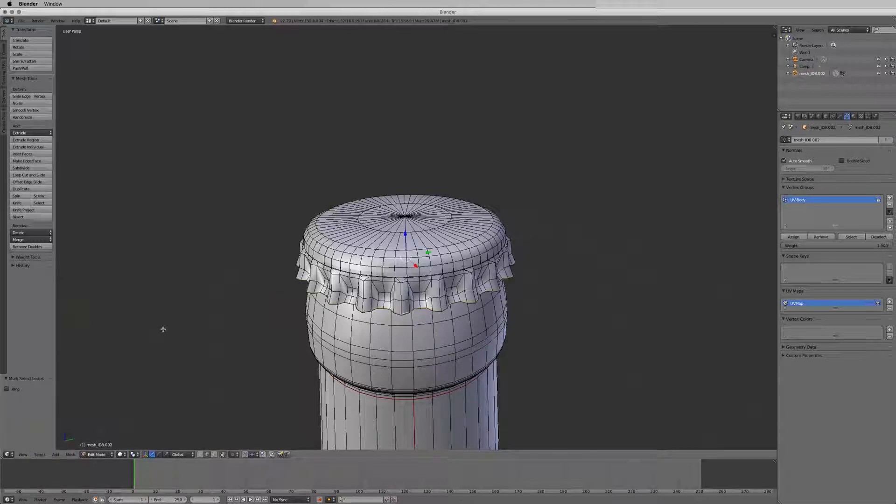
click(70, 456)
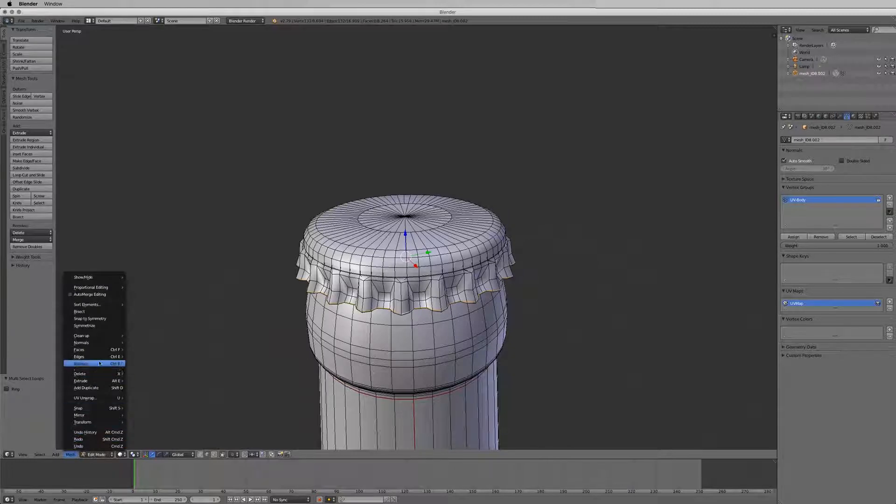
mouse_move(100, 357)
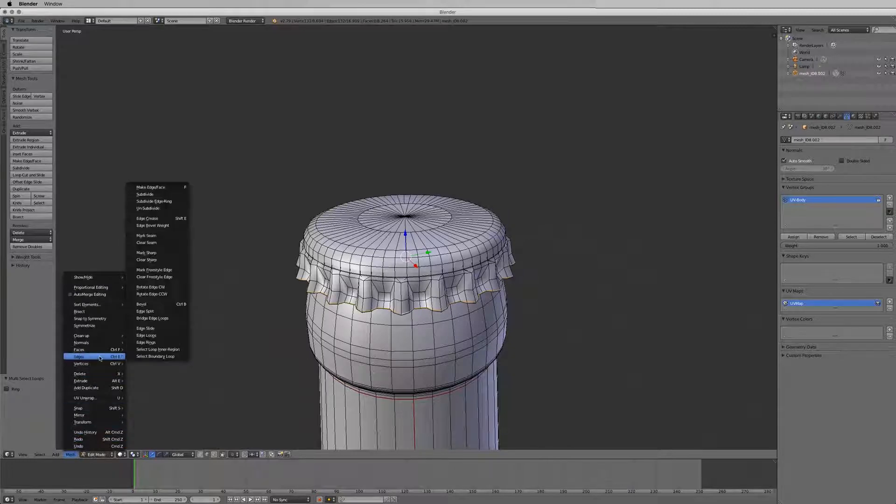
click(161, 239)
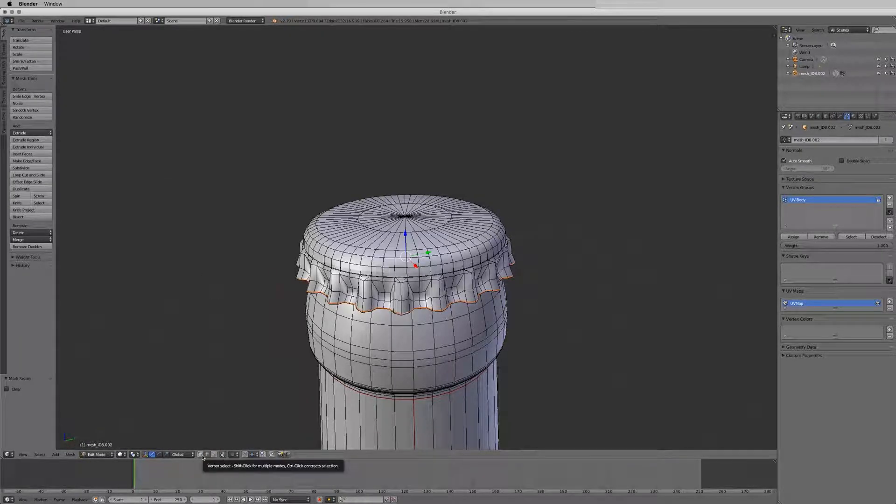
- Switch to vertex select and select the cap region with Select Loop Inner-Region
click(202, 457)
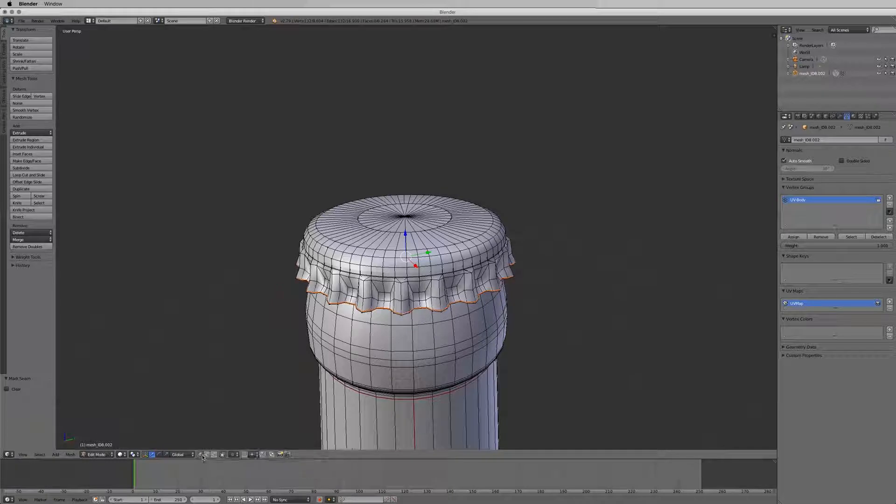
click(41, 455)
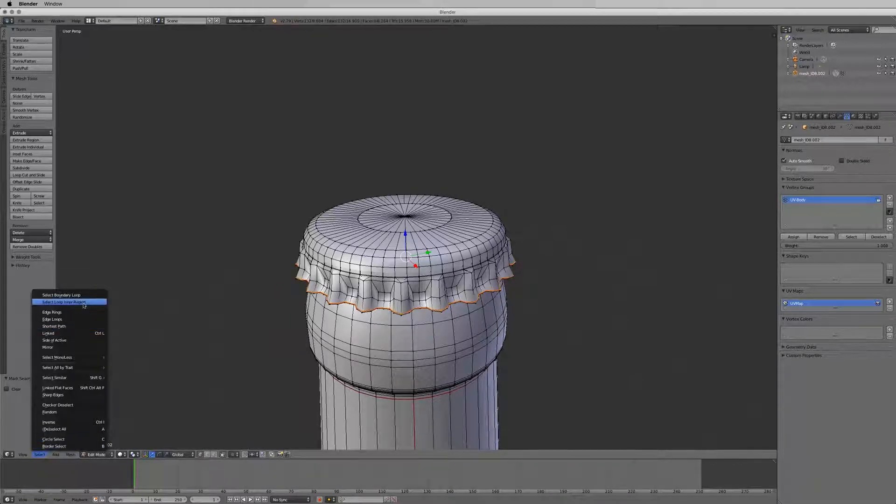
click(83, 303)
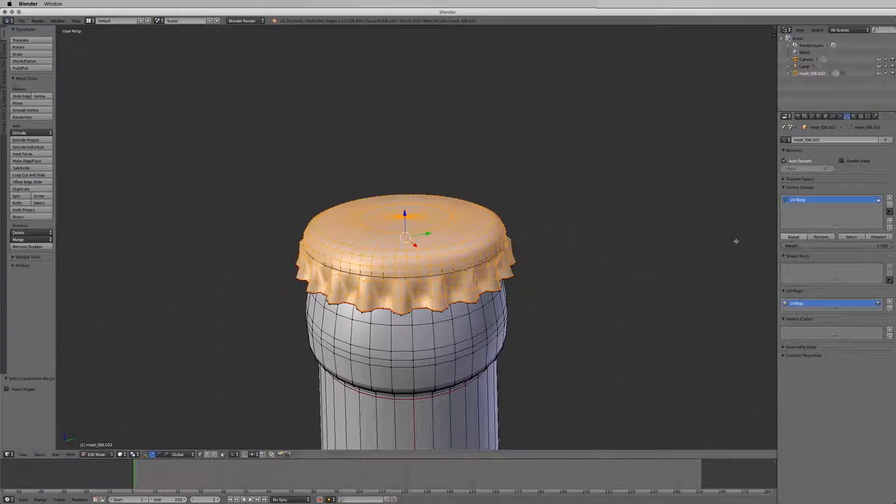
scroll(533, 358, down, 10)
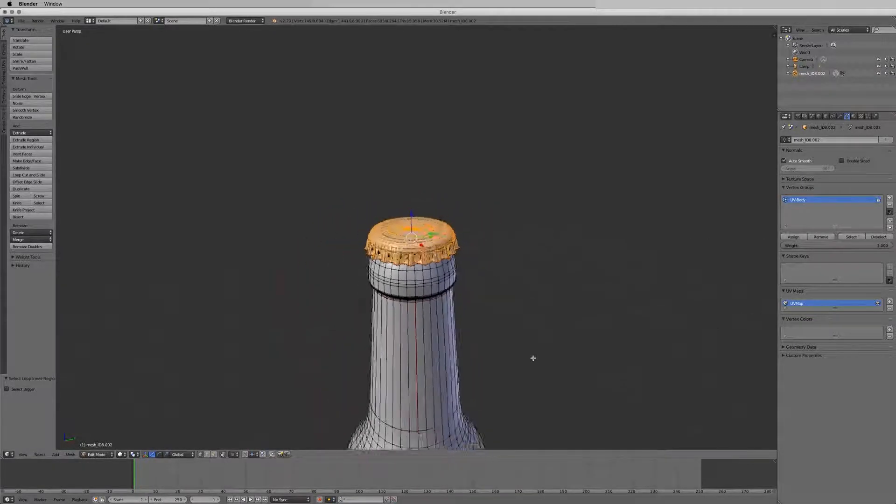
scroll(486, 371, up, 1)
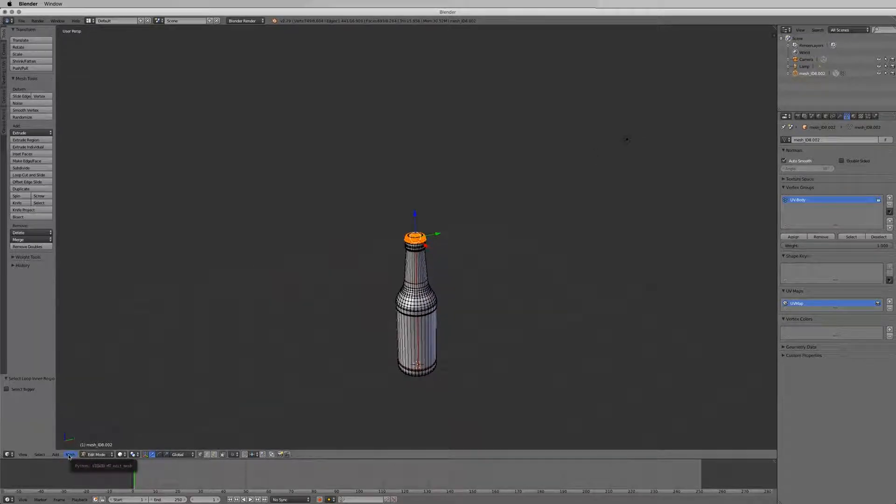
- Return the bottle model to Object Mode and switch to the front view
click(96, 455)
click(106, 447)
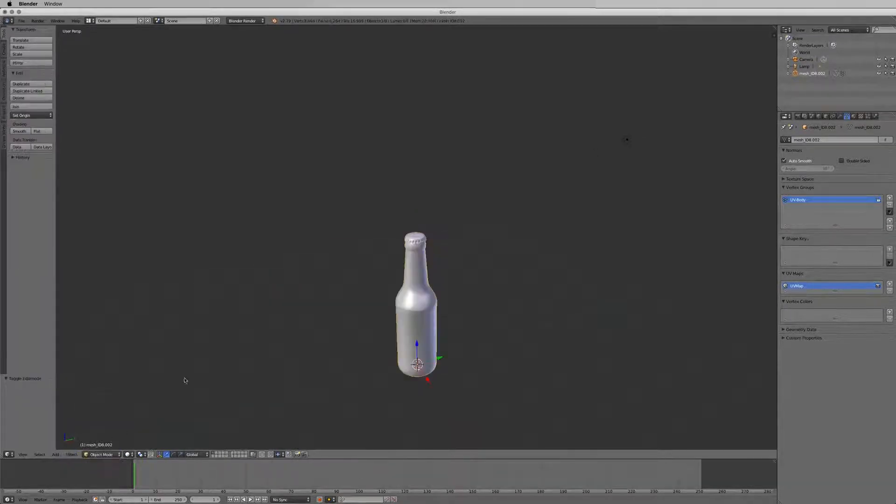
key(KP_1)
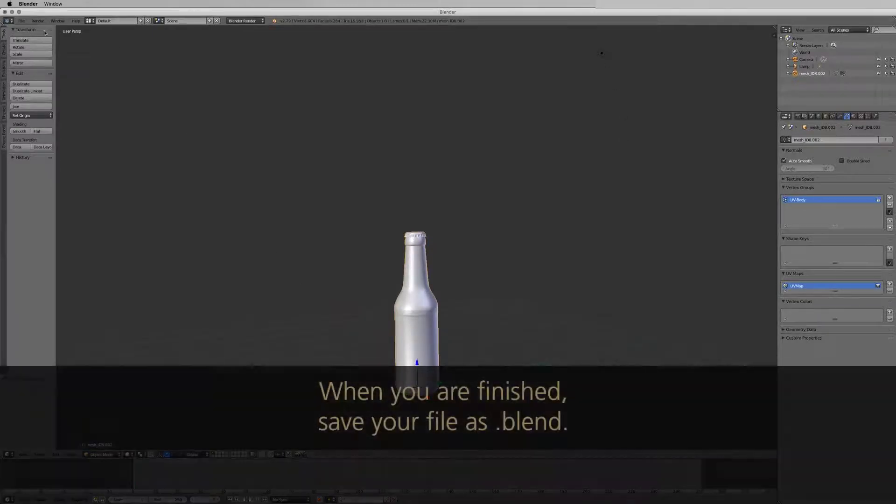
- Save the Blender model as beer.blend in the finished folder
click(22, 21)
click(41, 82)
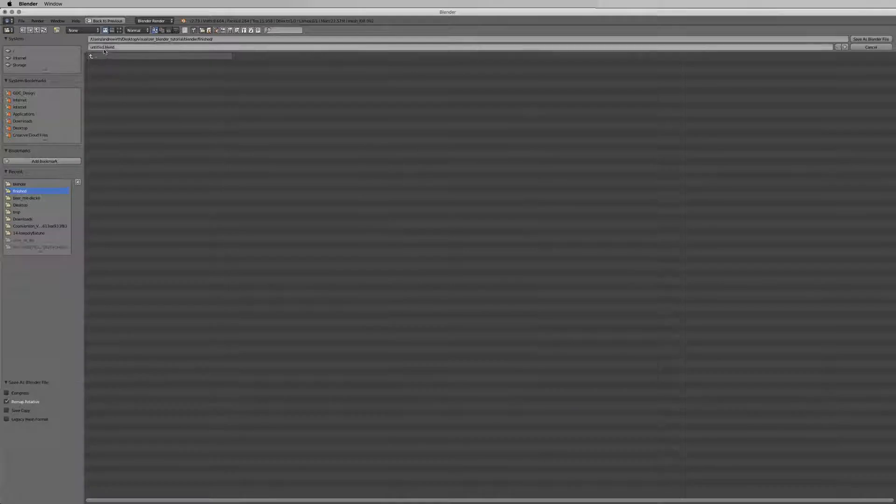
click(103, 47)
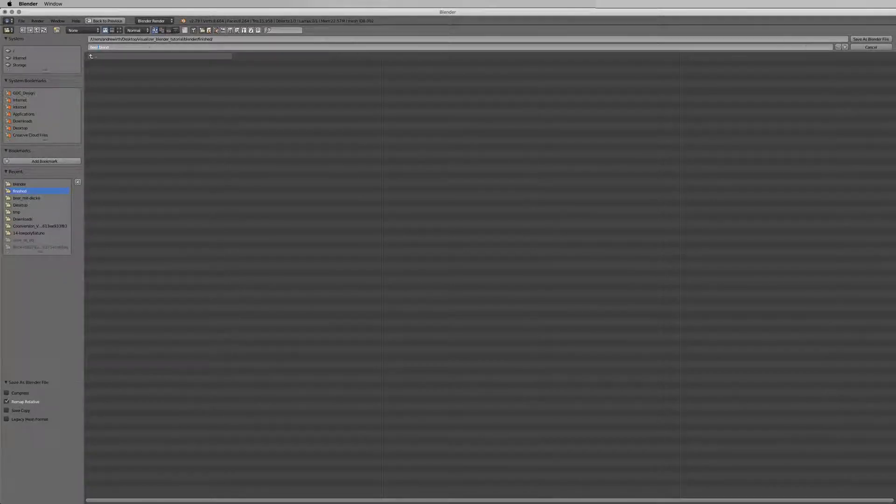
click(858, 37)
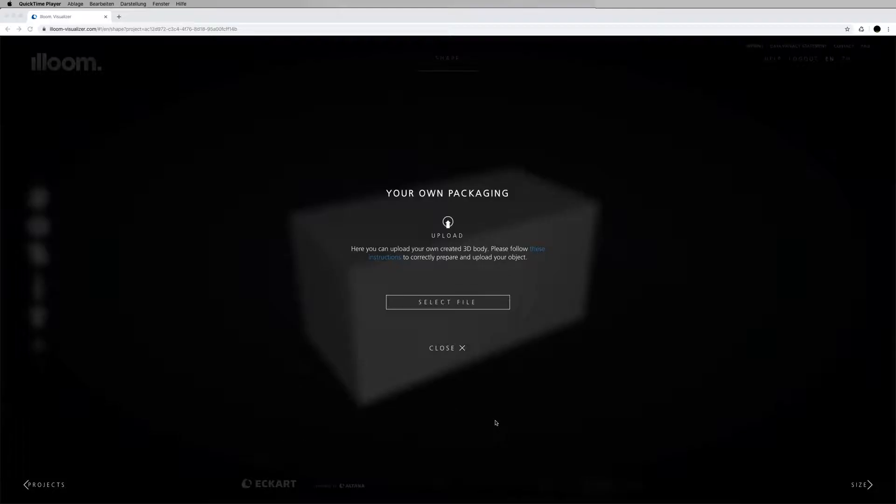
- Upload beer.blend as the packaging shape in illoom Visualizer
click(470, 303)
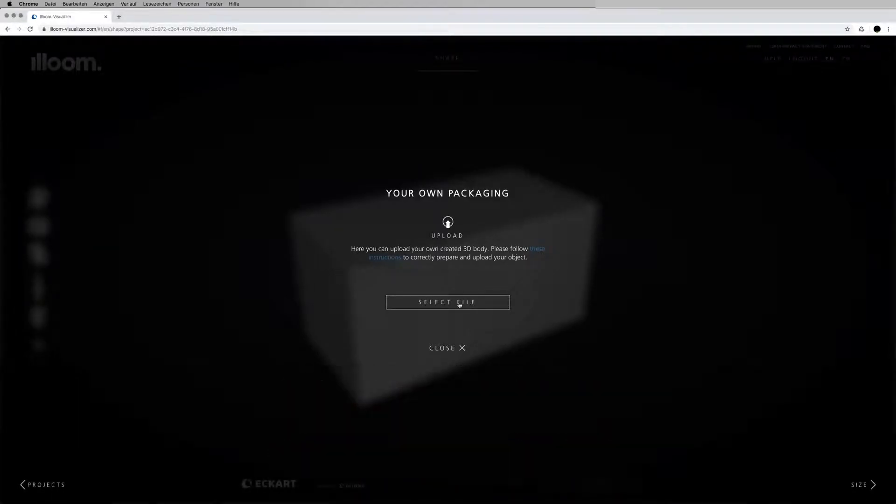
click(460, 304)
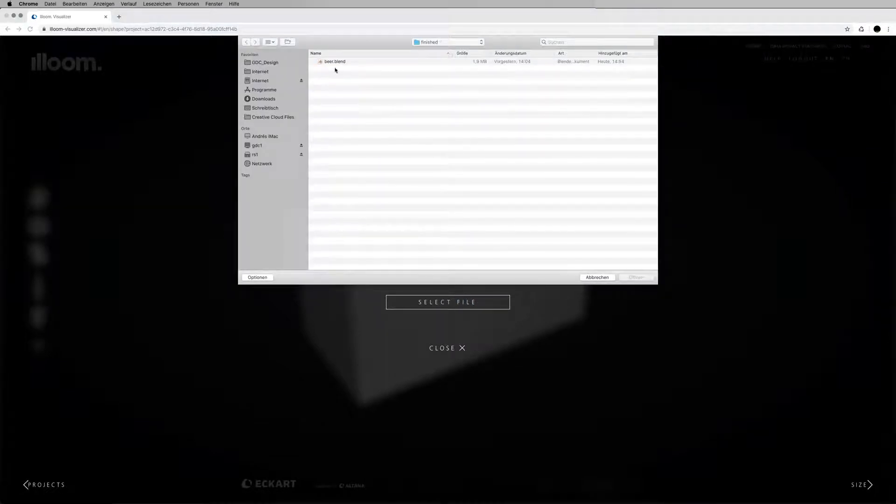
double_click(333, 61)
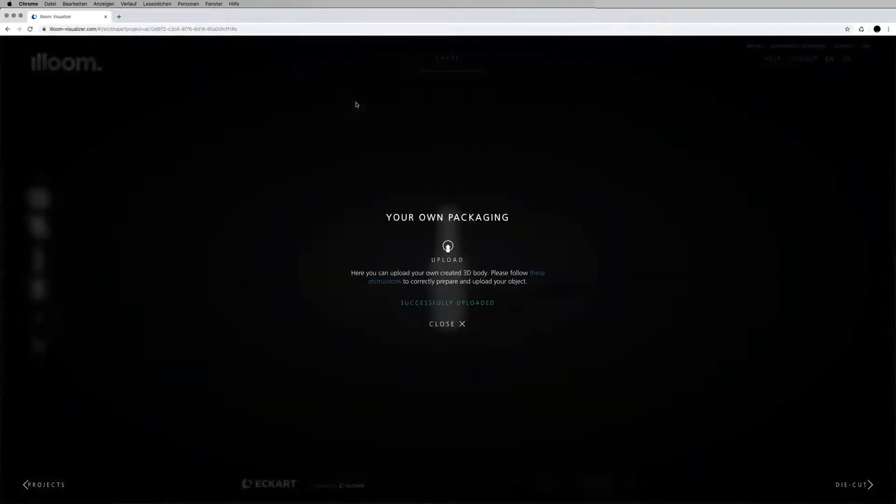
click(450, 326)
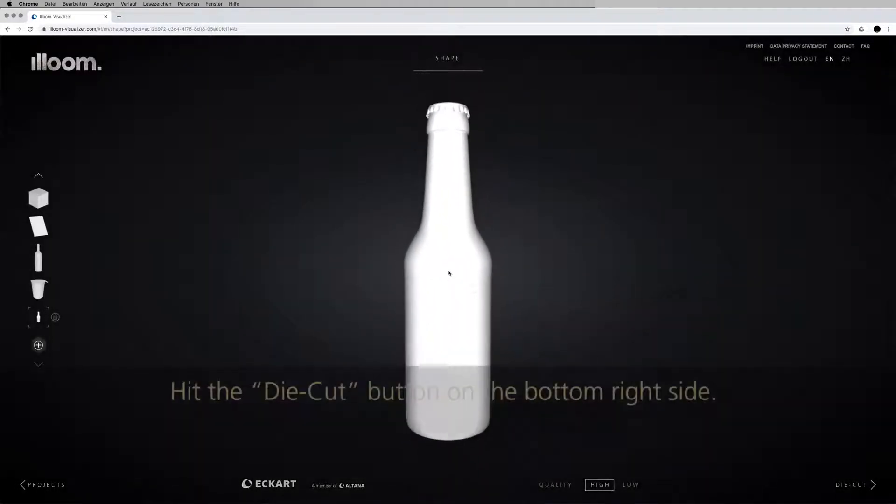
- Go to the Die-Cut step and download its PNG die-cut template
click(859, 485)
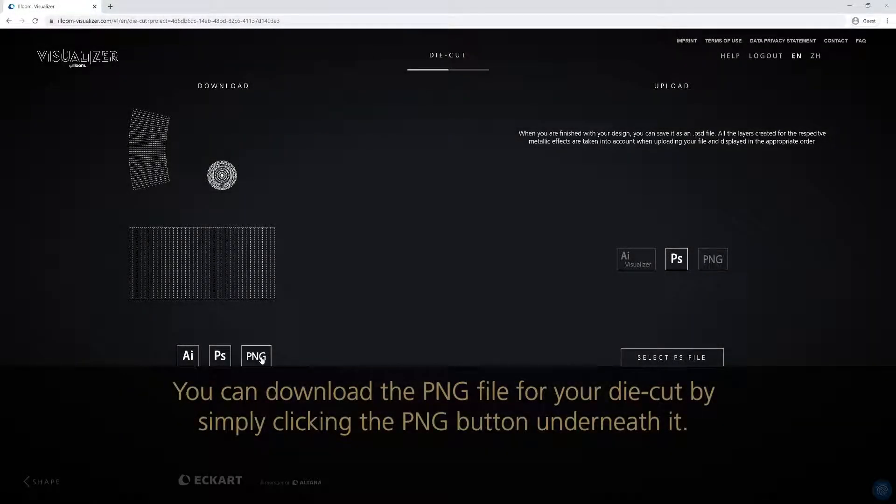
click(256, 357)
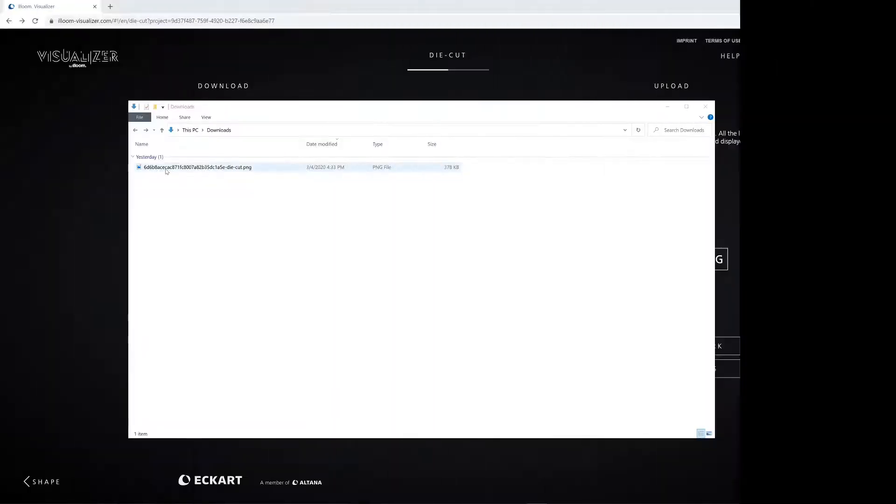
click(172, 169)
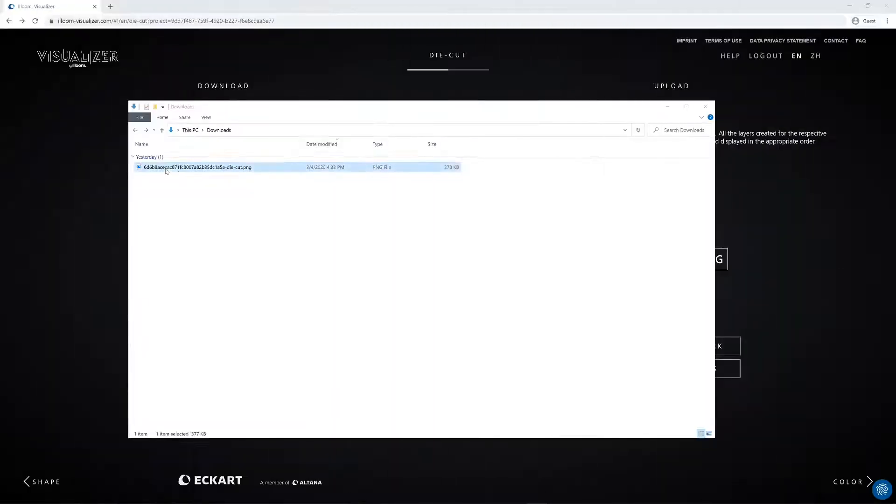
- Open the downloaded die-cut PNG with Adobe Photoshop CC 2019 from the Downloads folder
right_click(178, 171)
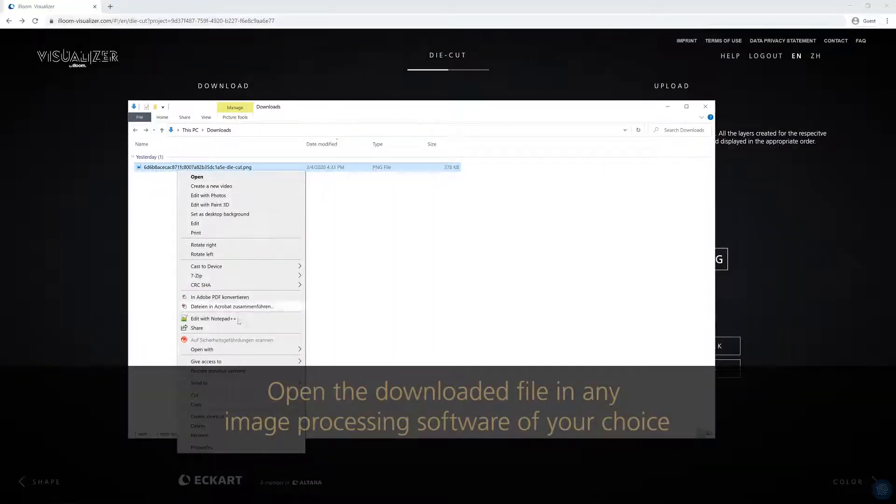
mouse_move(243, 349)
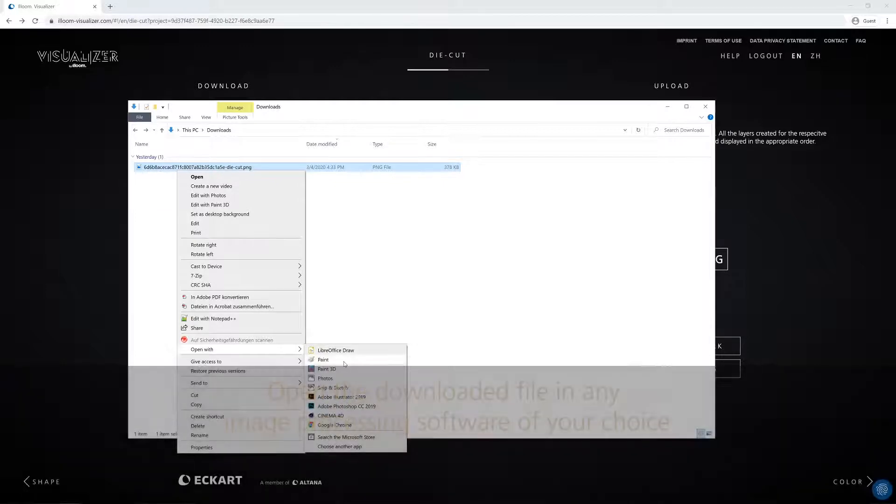
click(350, 407)
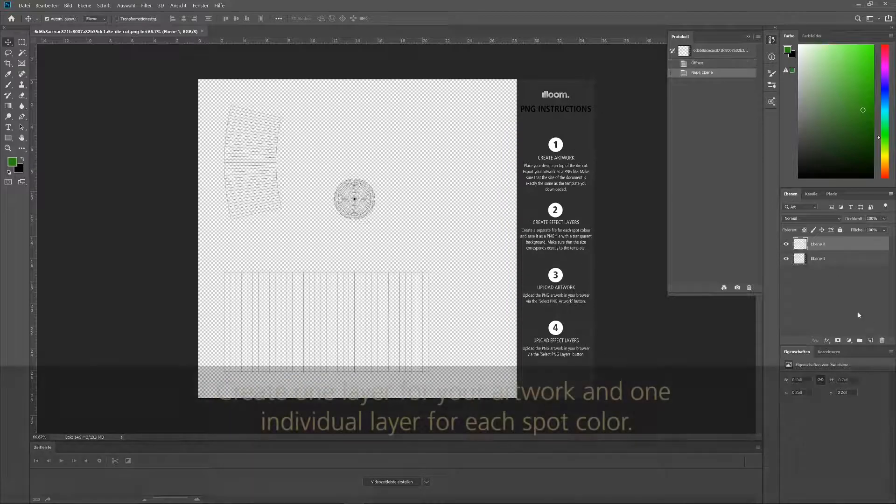
- Create and name four layers Spot_Color_1, Spot_Color_2, Spot_Color_3 and Spot_Color_4
text(_1)
key(Return)
click(871, 340)
double_click(819, 244)
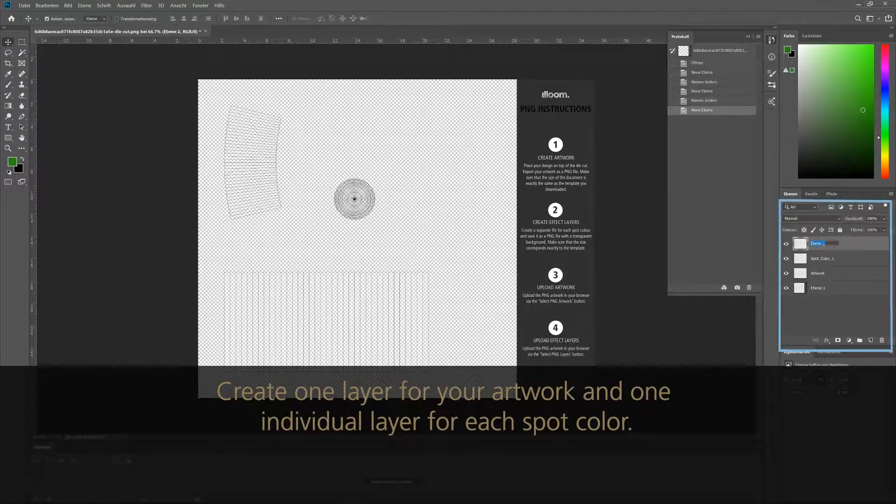
text(Spot_Color_2)
key(Return)
click(871, 340)
double_click(819, 245)
text(Spot_Color_3)
key(Return)
click(872, 340)
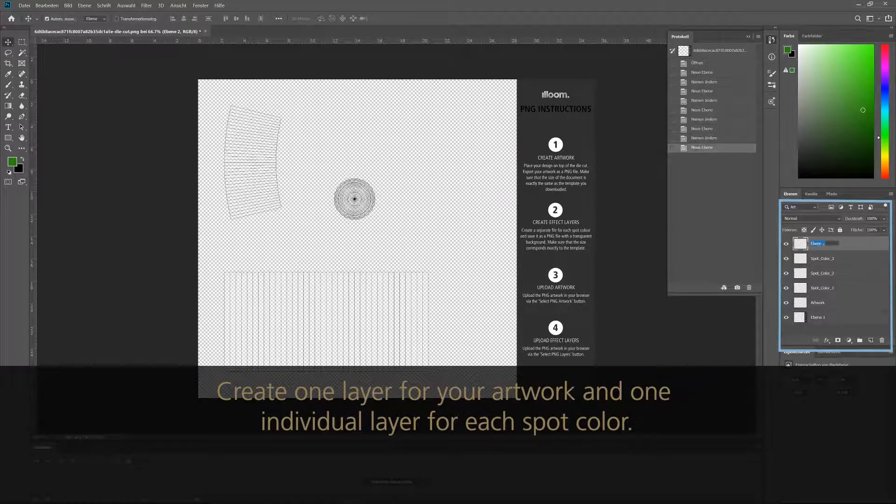
double_click(819, 244)
text(Spot_Color_4)
key(Return)
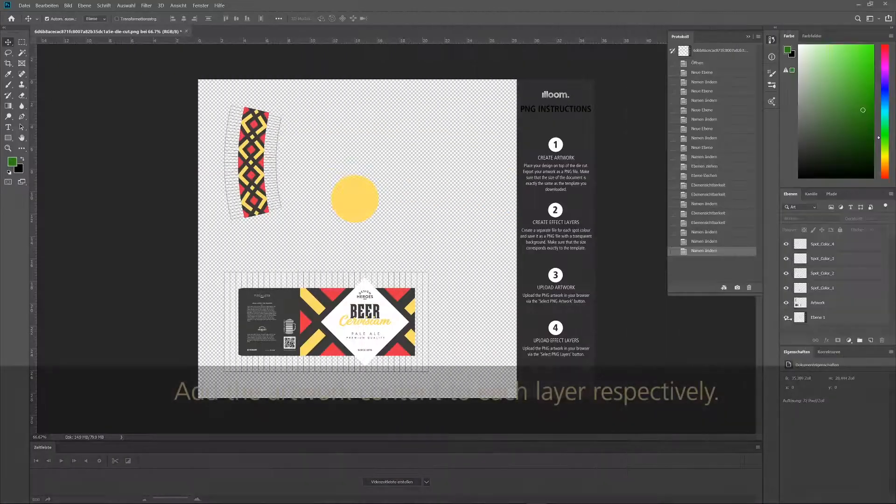
- Toggle layer visibility to preview the Artwork layer and each spot colour's graphics
click(787, 318)
click(787, 318)
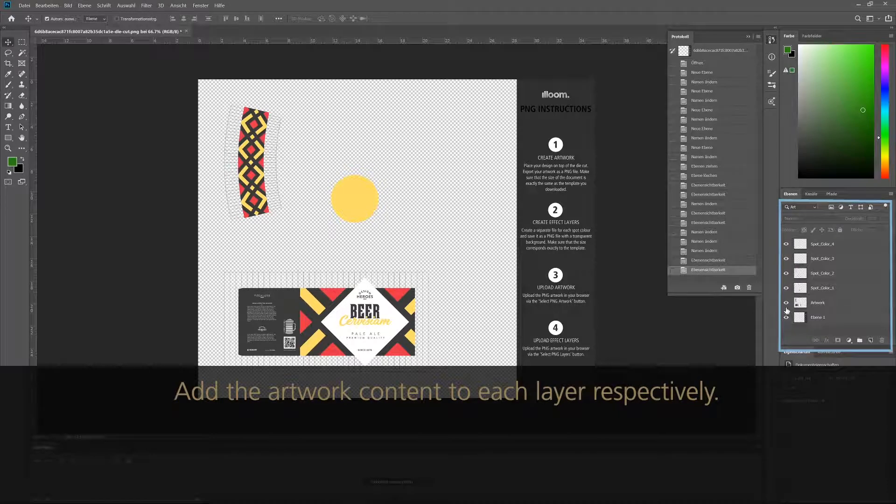
click(786, 303)
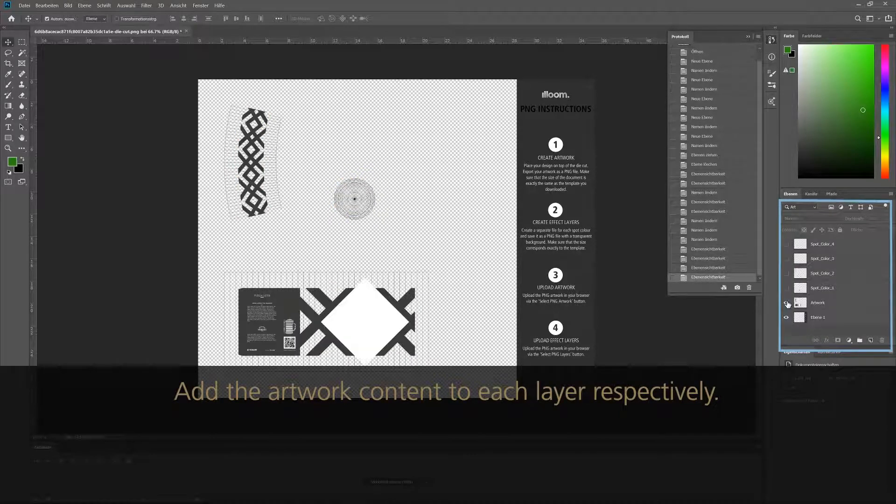
click(787, 303)
click(787, 288)
click(787, 288)
click(786, 273)
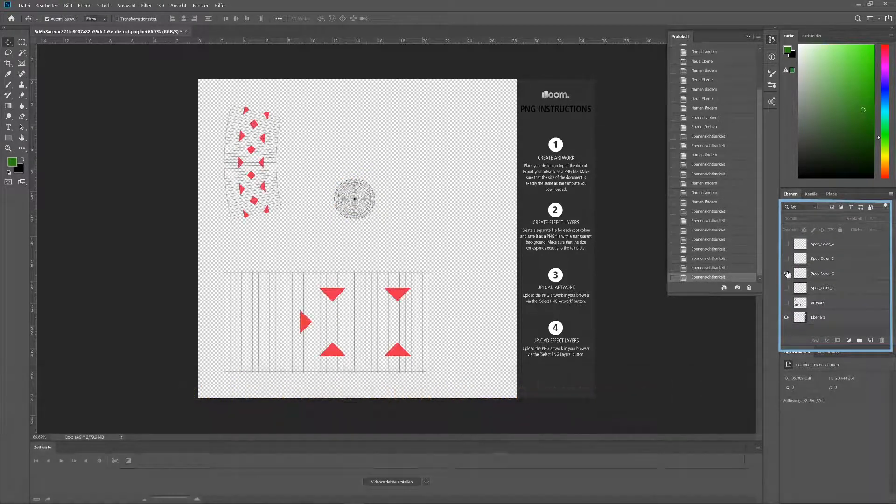
click(787, 274)
click(786, 259)
click(787, 259)
click(786, 244)
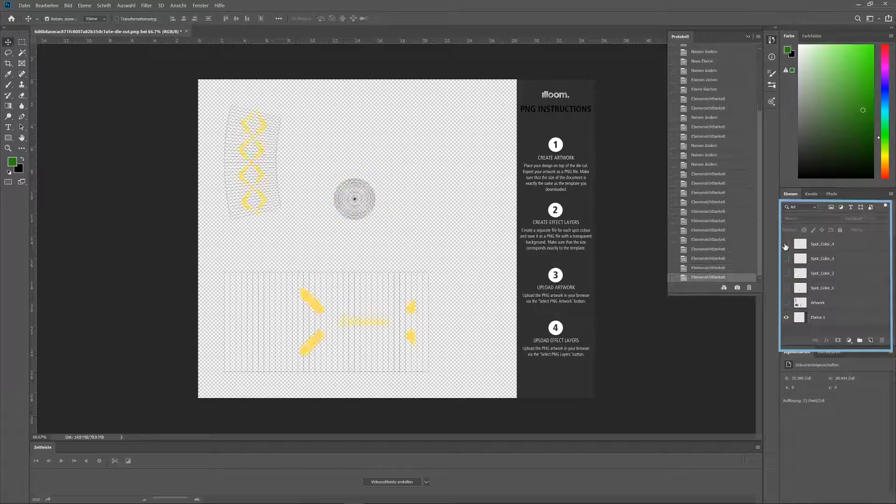
- Delete the die-cut template layer and hide all four Spot_Color layers
drag(787, 304, 786, 244)
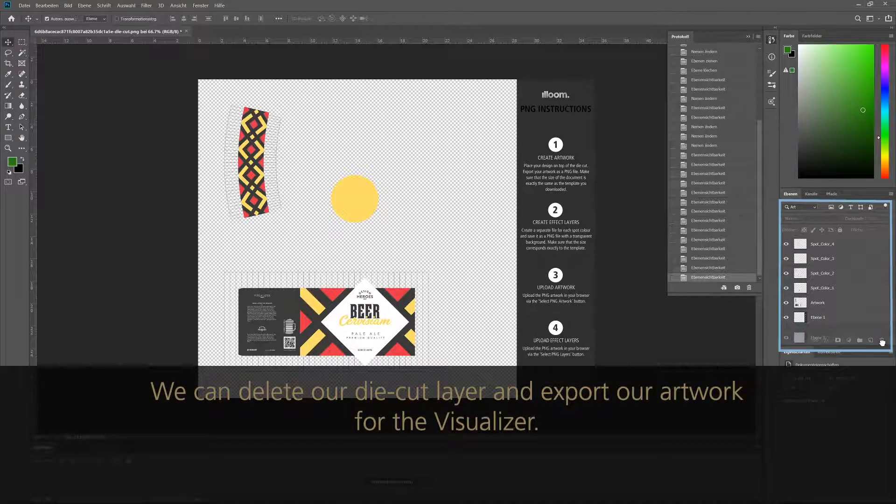
drag(882, 343, 883, 343)
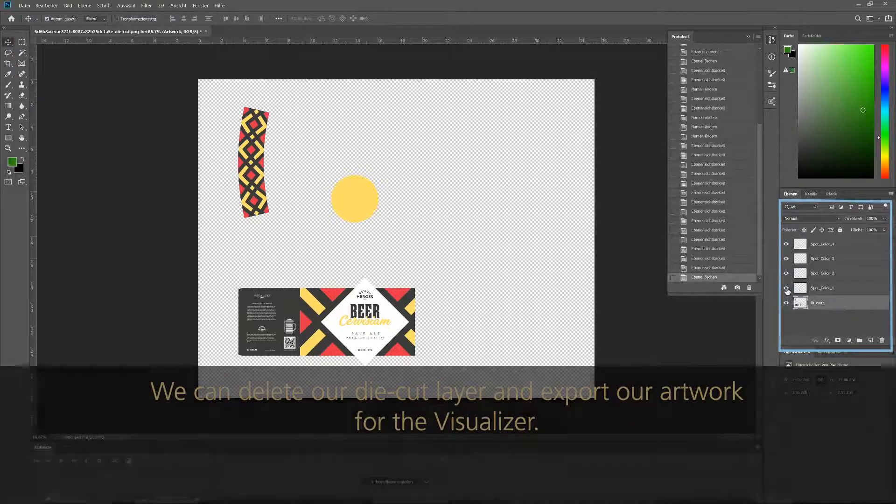
drag(787, 289, 787, 245)
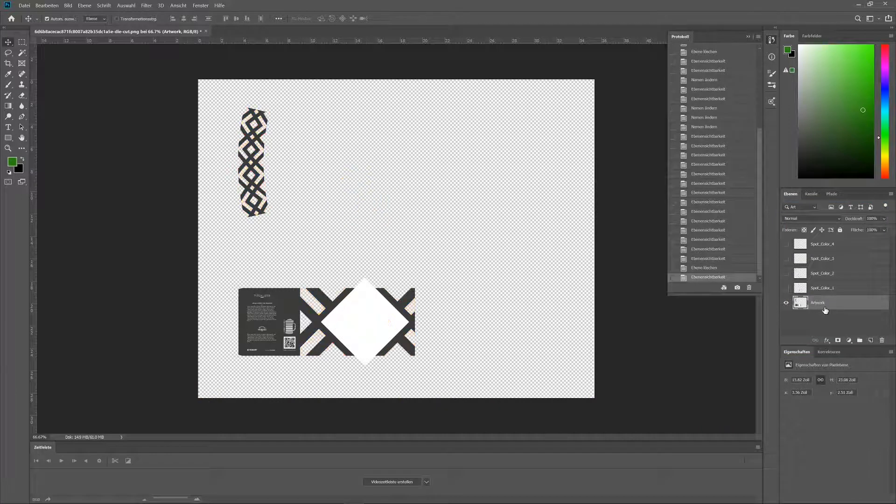
- Quick-export the Artwork layer as Artwork.png into a new Beer_Bottle_Artwork_Visualizer folder
click(25, 6)
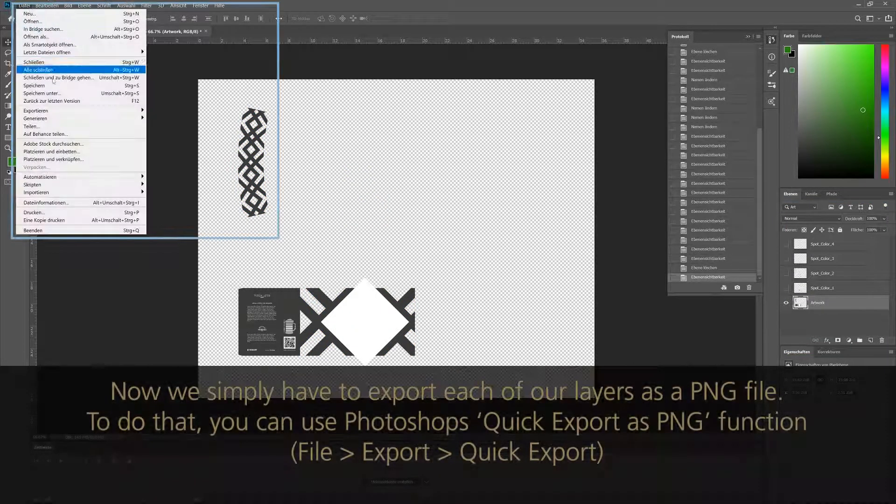
click(161, 111)
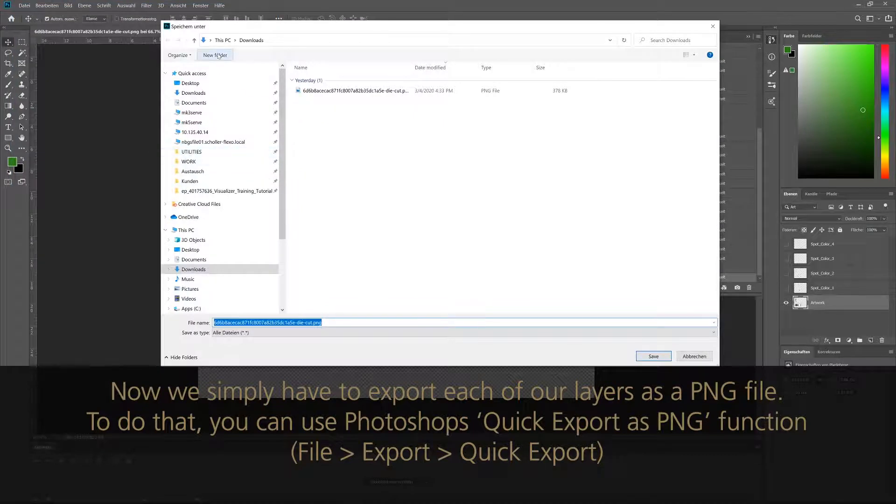
click(216, 55)
text(Beer_Bottle_A)
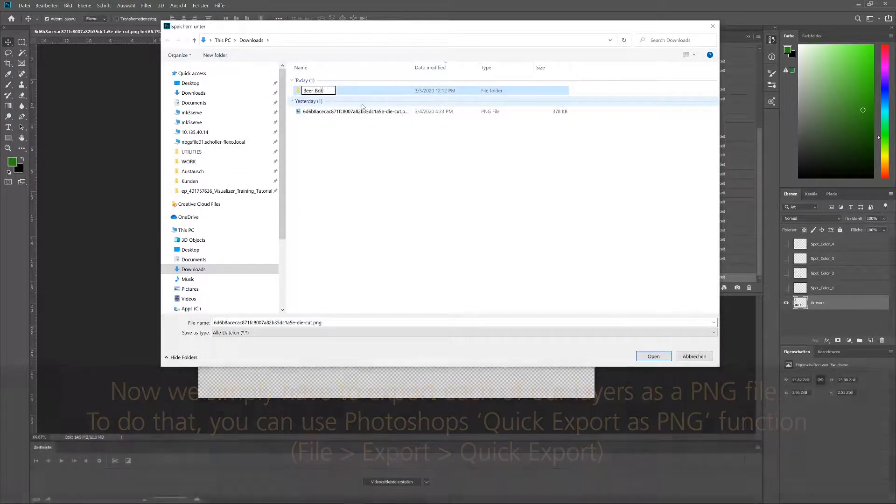
text(rtwork_Visualizer)
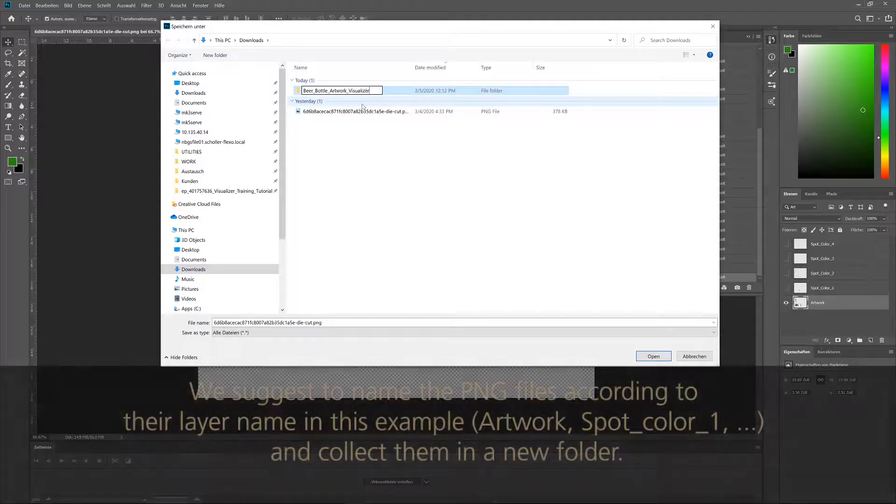
key(Return)
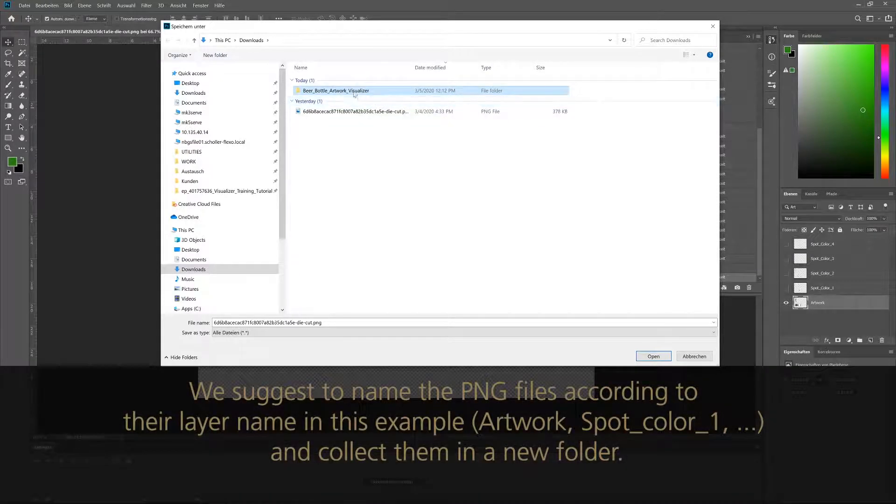
double_click(353, 91)
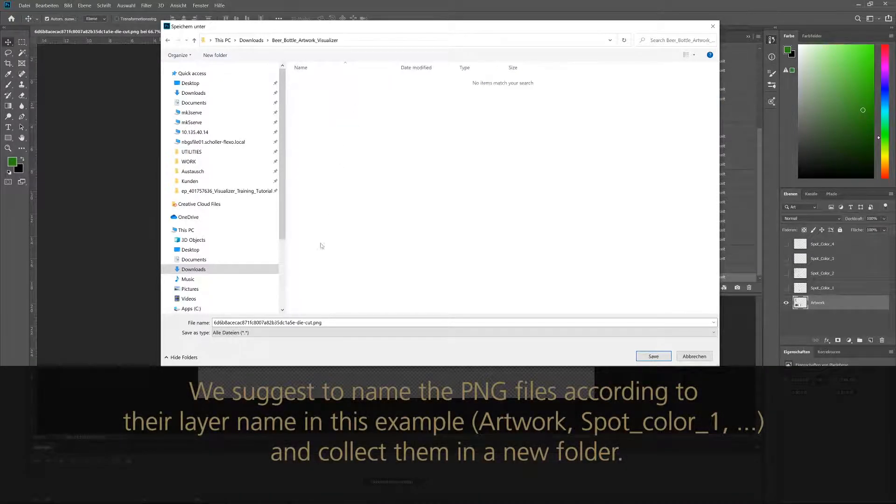
click(313, 322)
click(312, 323)
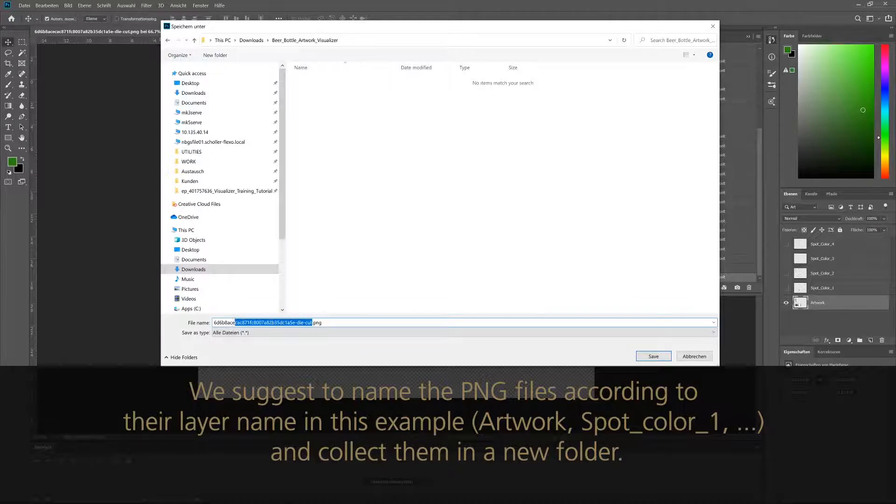
drag(234, 322, 213, 323)
text(Artwork)
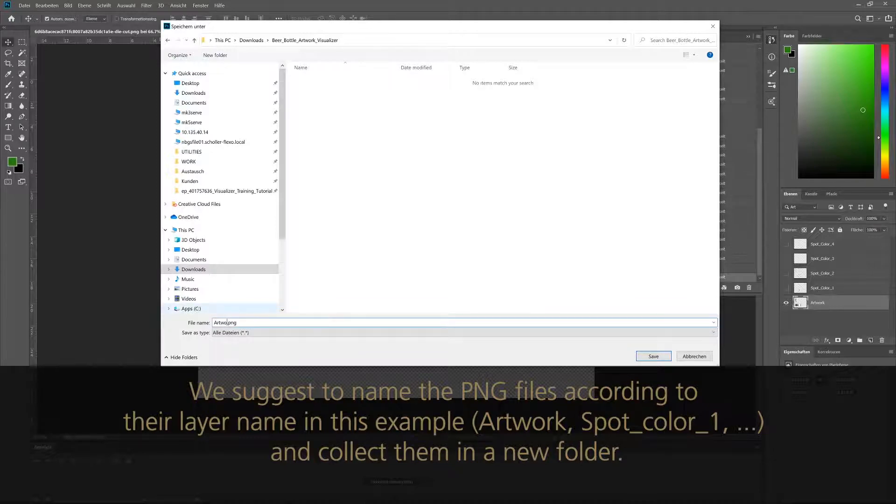
click(642, 357)
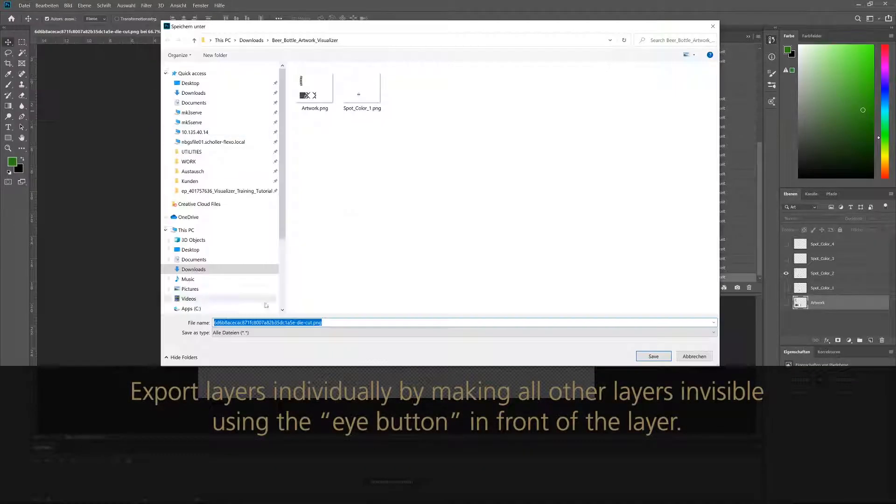
- Export the spot colour layers as Spot_Color_2, Spot_Color_3 and Spot_Color_4 PNGs
click(320, 323)
text(2)
key(Return)
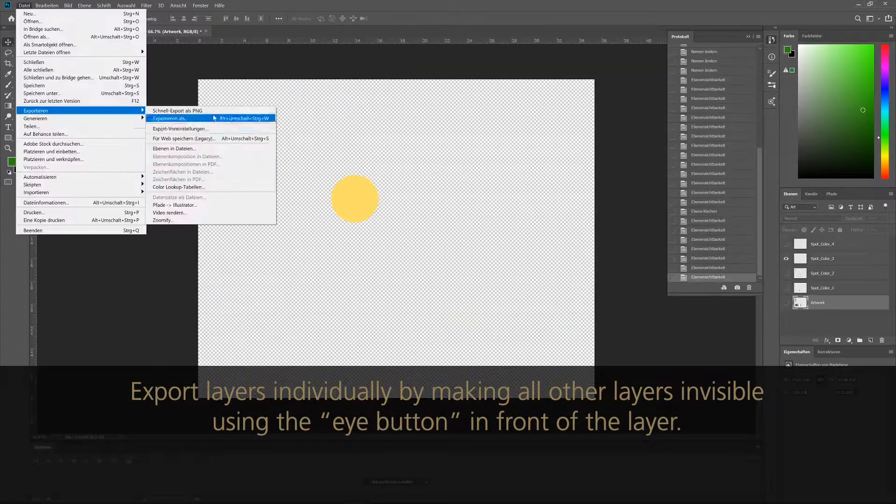
text(3.png)
key(Return)
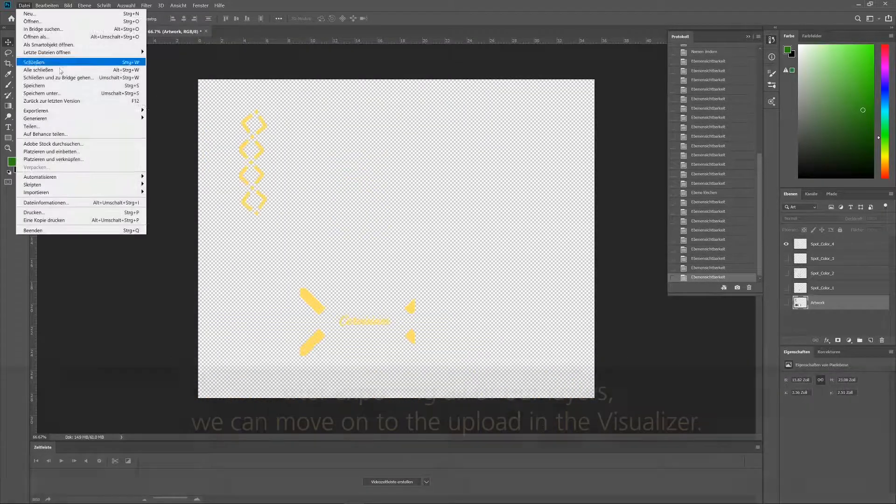
text(Spot_Color_4.png)
key(Return)
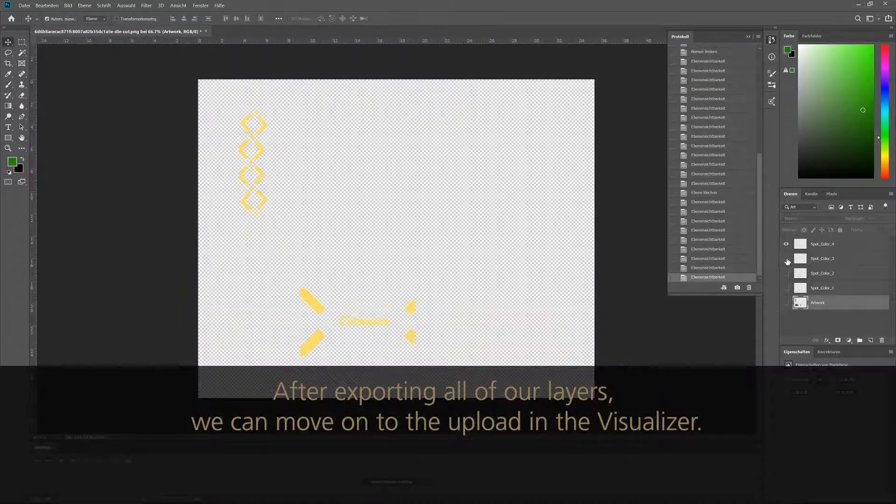
- Choose Artwork.png from Beer_Bottle_Artwork_Visualizer as the PNG artwork
click(786, 300)
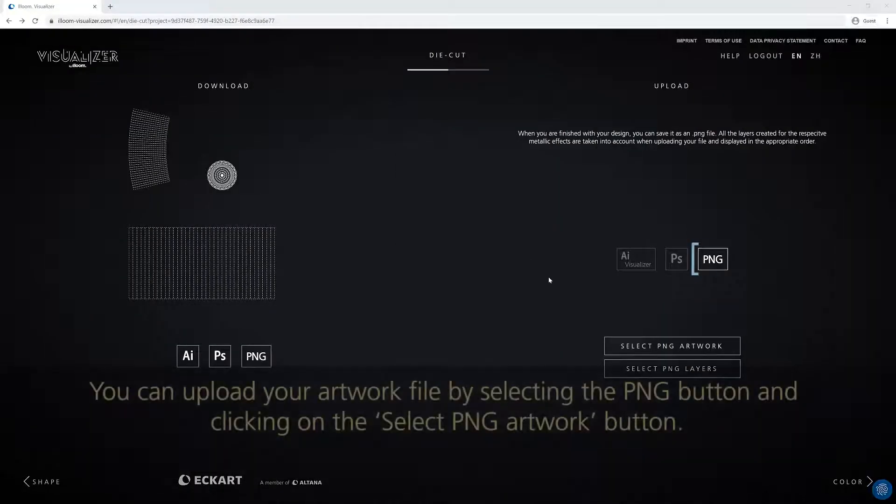
click(666, 346)
click(110, 72)
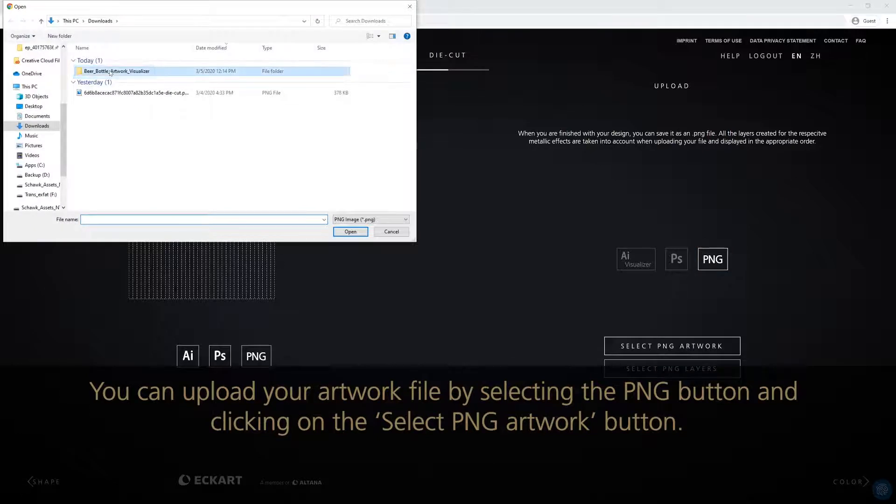
double_click(110, 72)
click(95, 67)
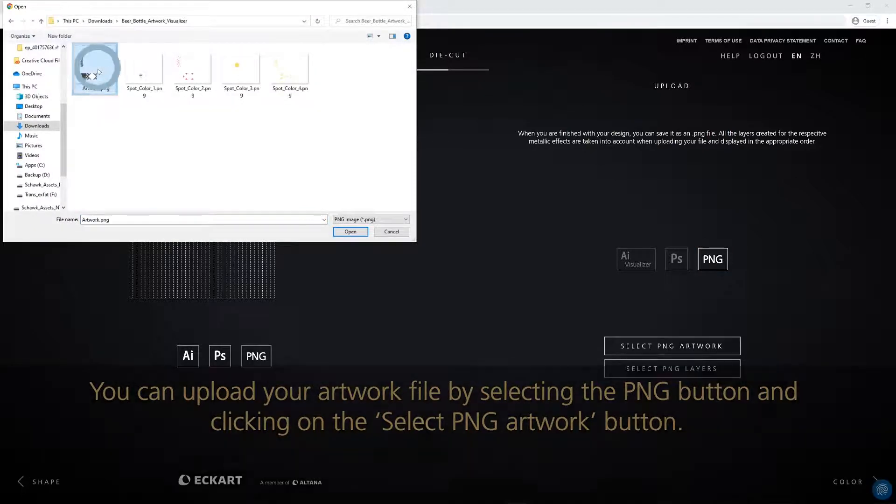
click(364, 233)
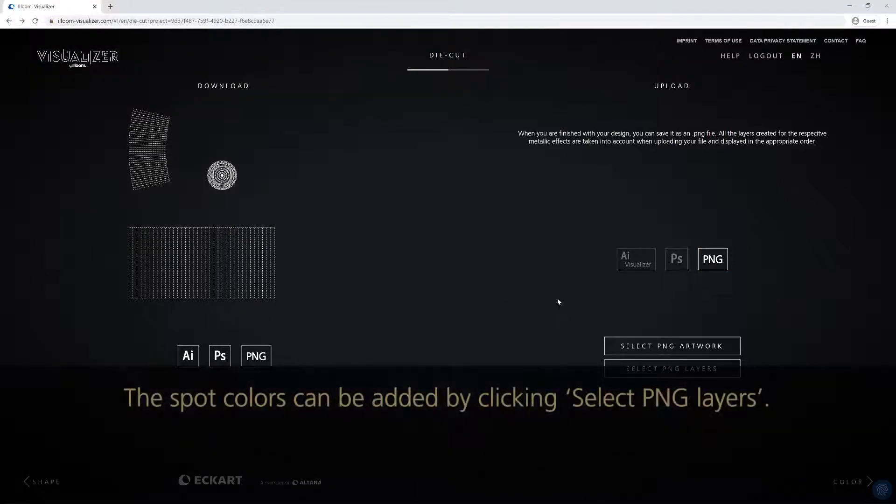
- Select all four Spot_Color PNGs as layers and upload the selected files
click(659, 368)
drag(316, 97, 120, 43)
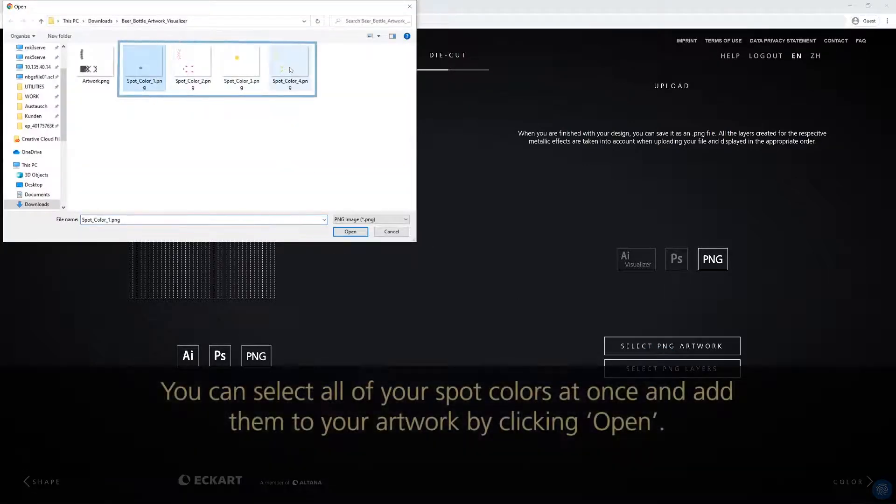
click(351, 232)
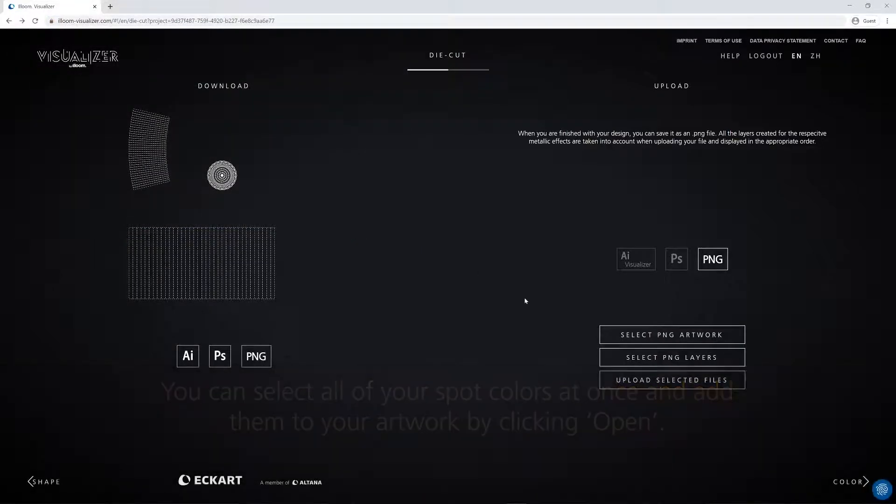
click(648, 381)
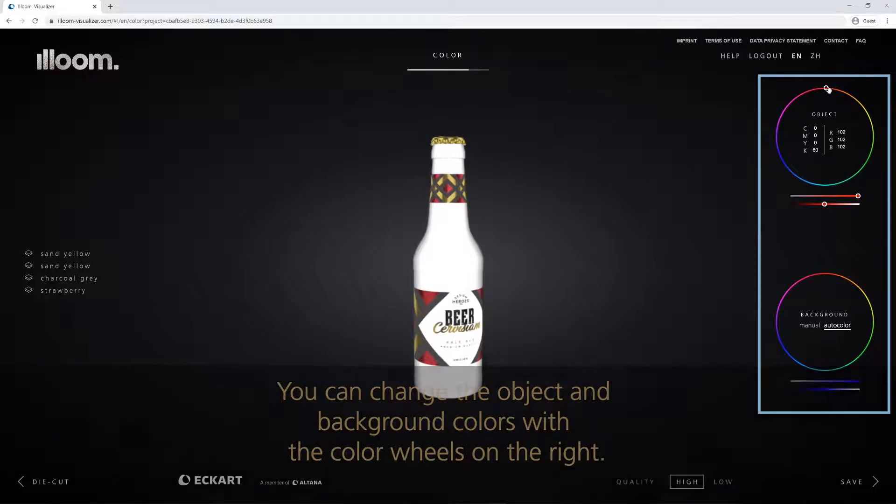
- Colour the bottle dark green (RGB 54, 93, 45) and manually set a blue background
drag(827, 89, 861, 152)
drag(826, 197, 809, 205)
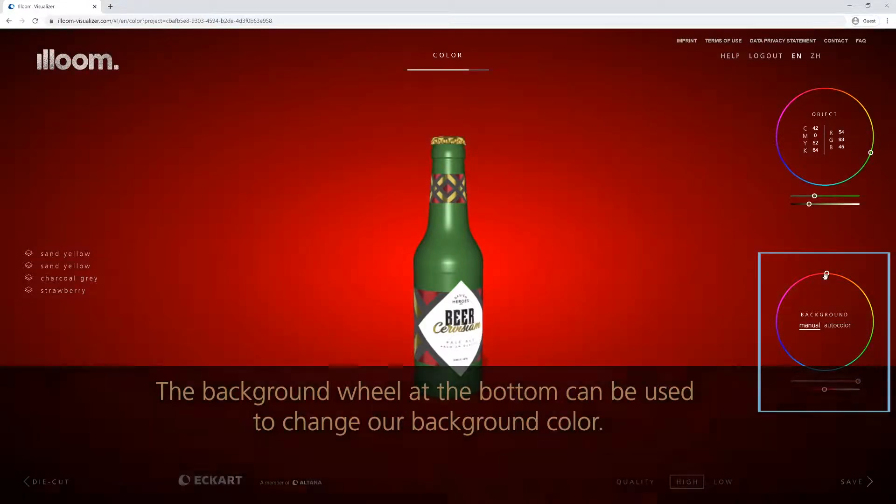
drag(826, 275, 847, 299)
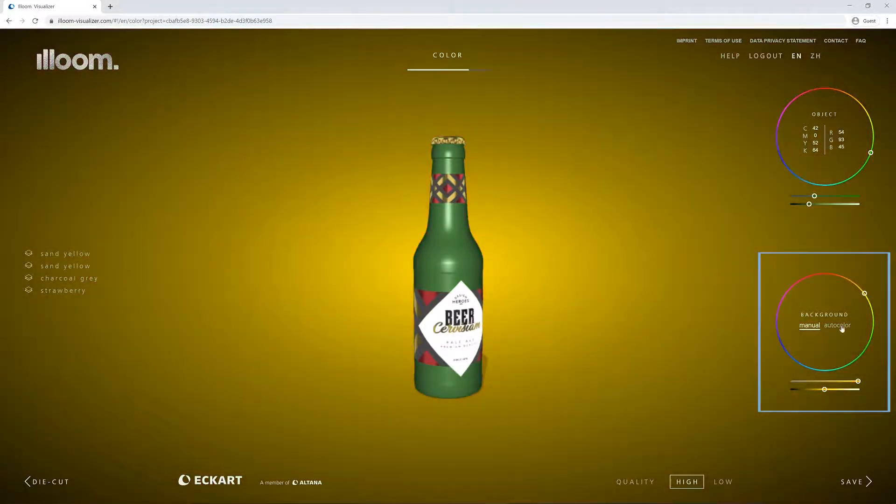
click(842, 327)
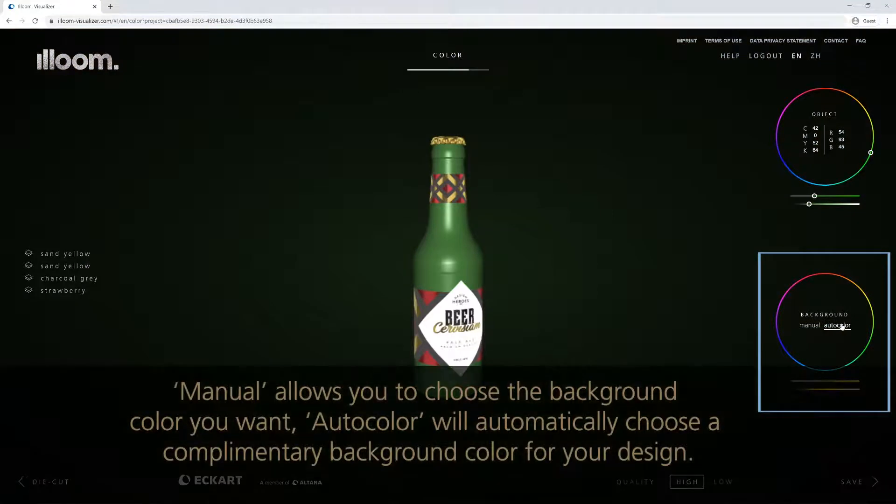
click(810, 325)
drag(778, 319, 808, 389)
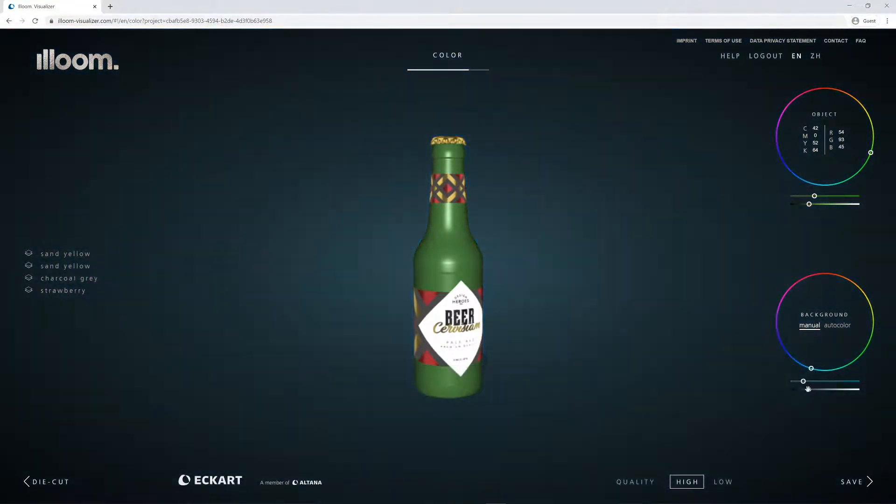
- Recolour the first sand yellow label layer to a light blue
click(74, 254)
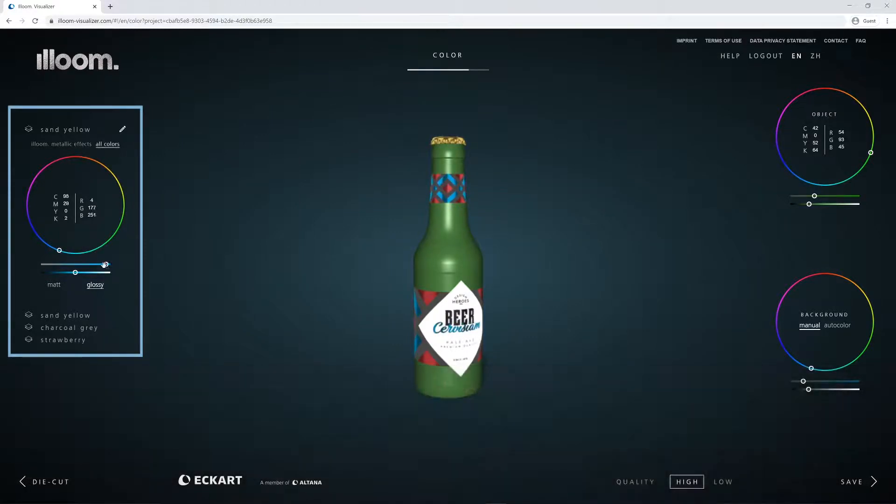
drag(104, 265, 78, 265)
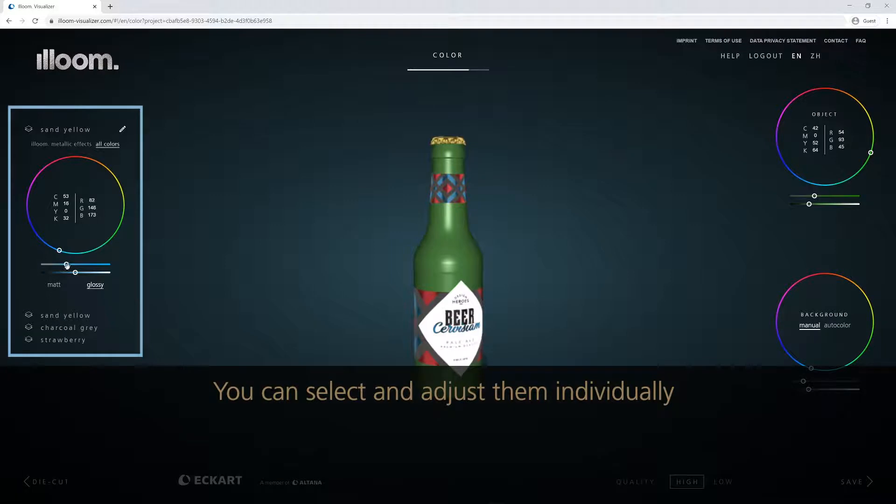
scroll(444, 348, up, 5)
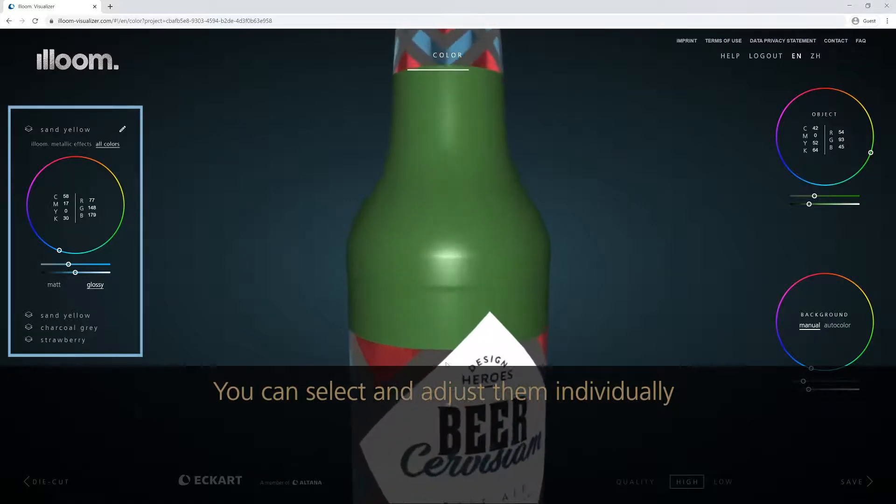
drag(438, 357, 407, 355)
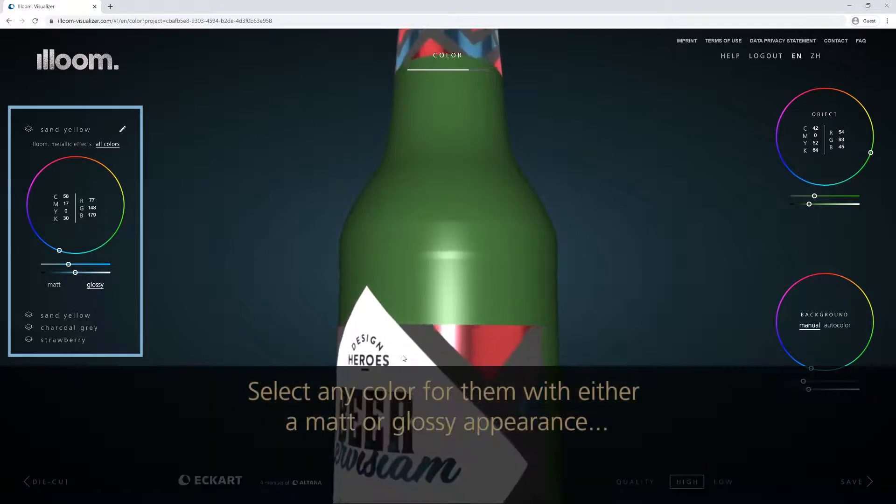
scroll(432, 304, down, 5)
drag(432, 304, 451, 309)
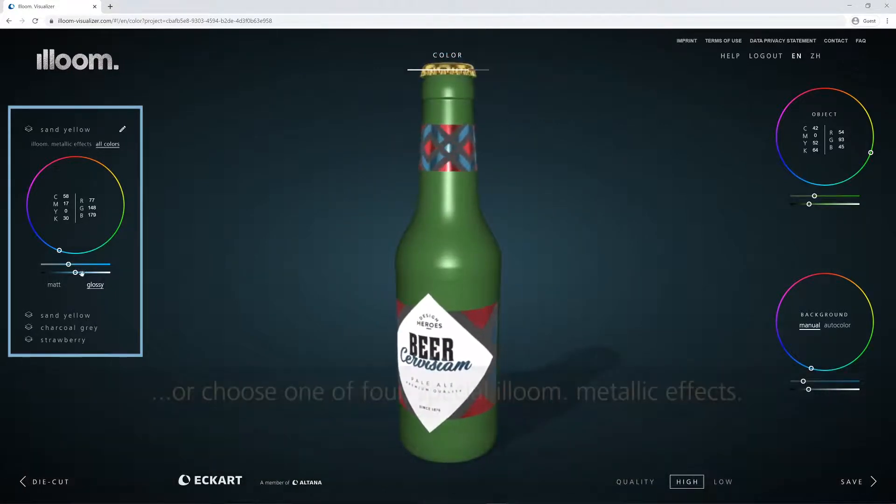
drag(75, 272, 84, 273)
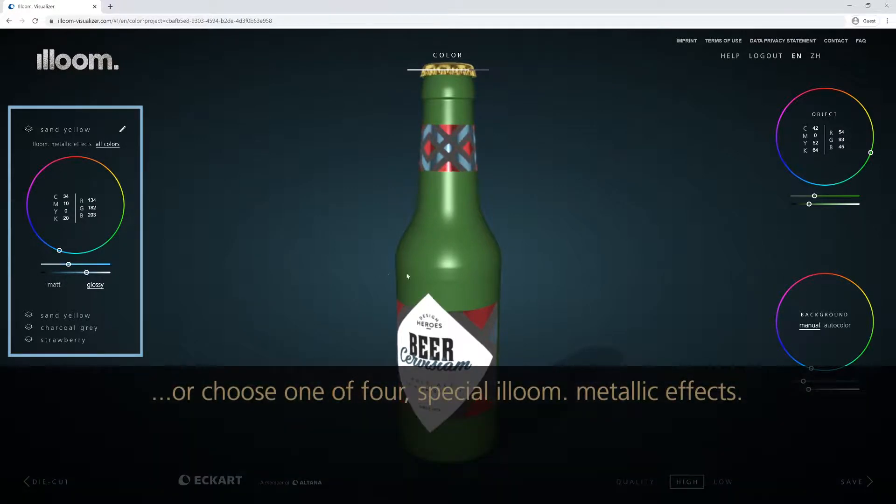
drag(407, 276, 386, 277)
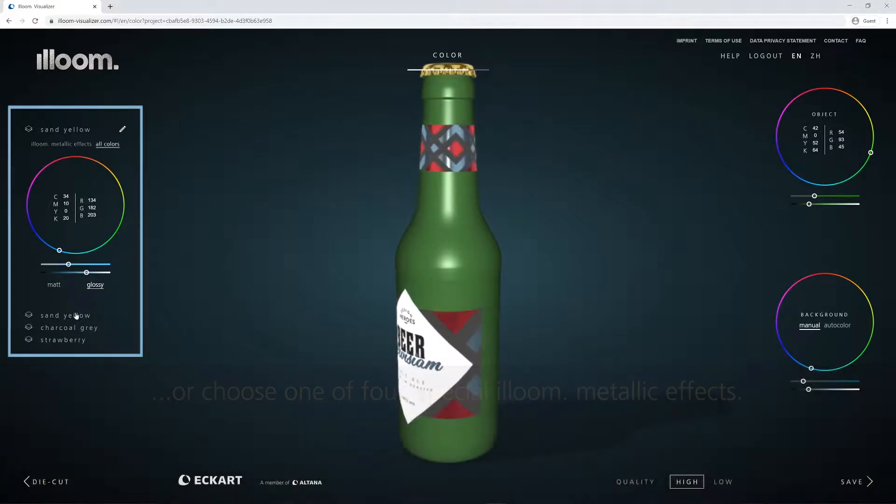
- Make the strawberry layer a muted gold-brown (CMYK 0/14/43/35) and review the label
click(77, 318)
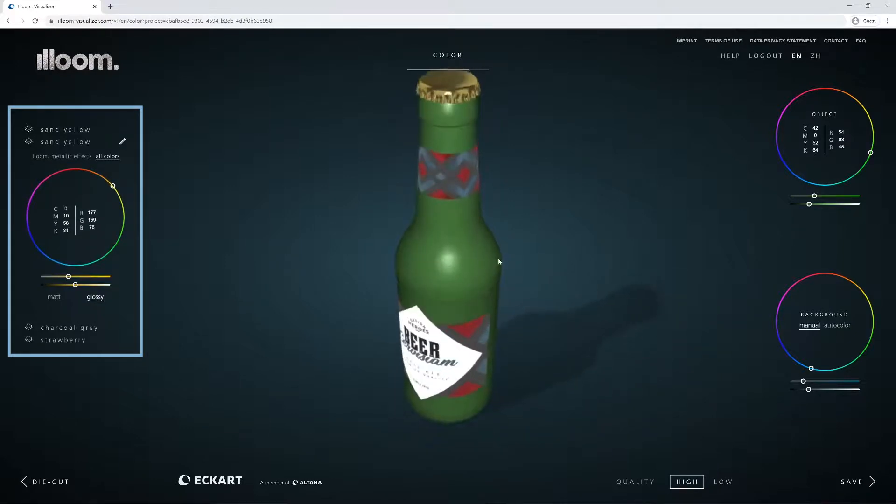
click(66, 328)
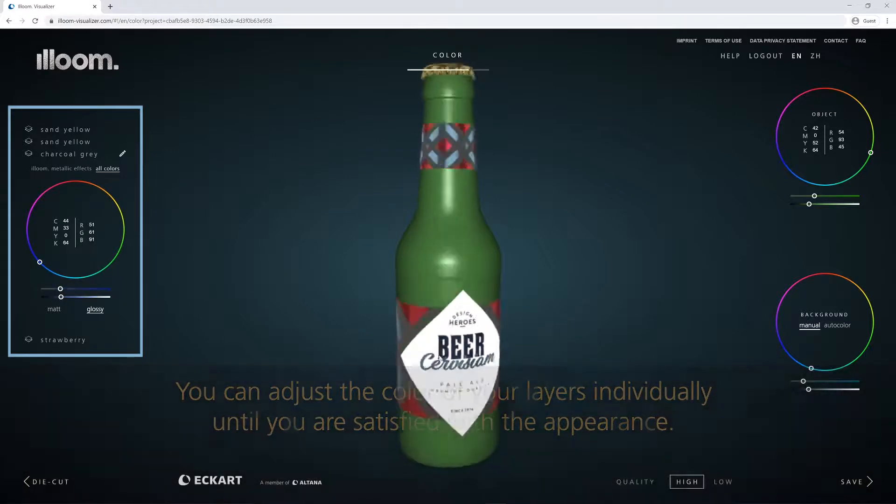
click(72, 341)
click(61, 302)
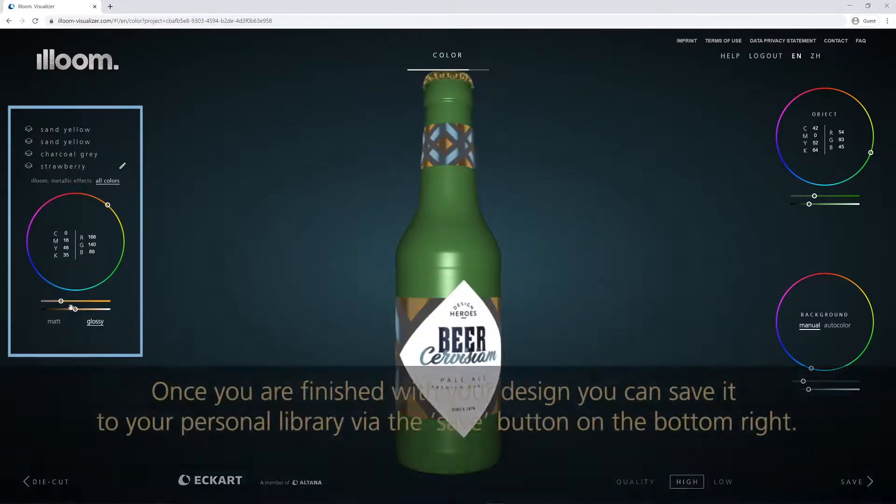
drag(74, 309, 68, 310)
drag(314, 337, 617, 359)
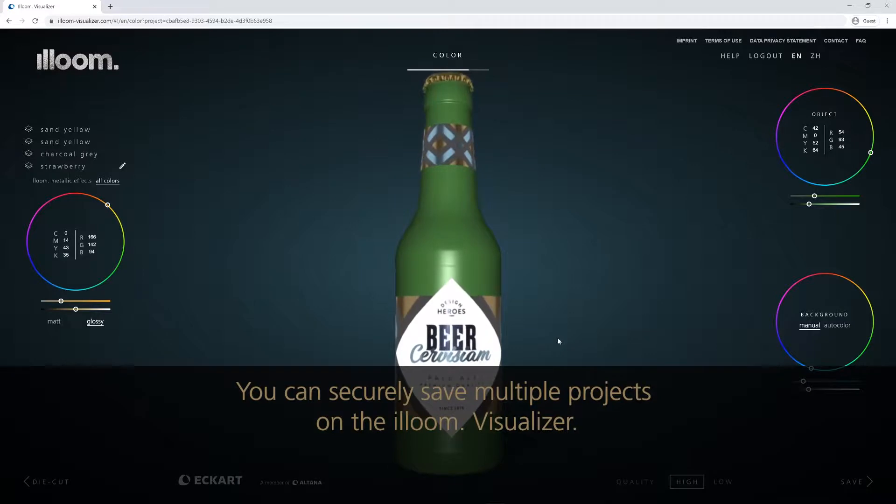
- Start saving and continue through the packaging type, material and printing guidance
click(851, 480)
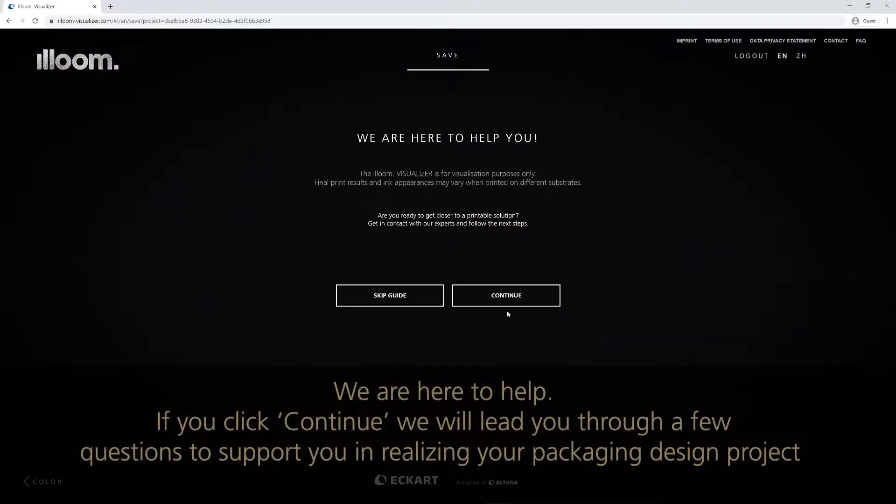
click(458, 304)
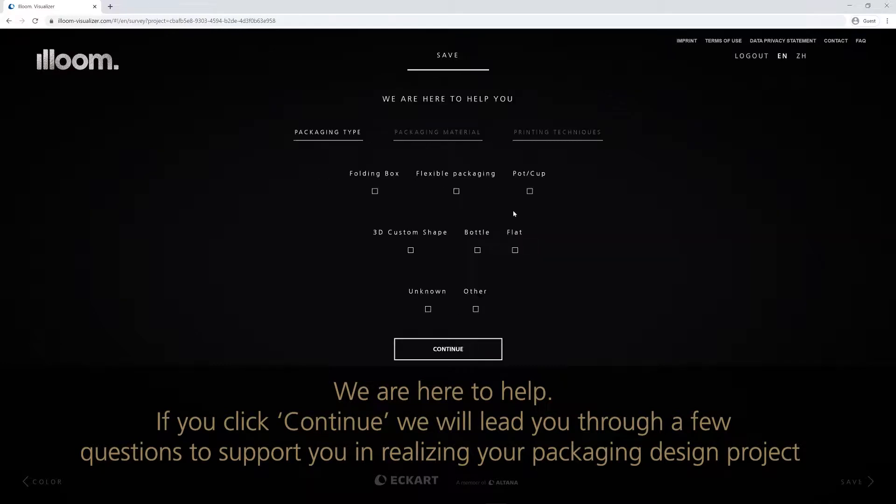
click(444, 134)
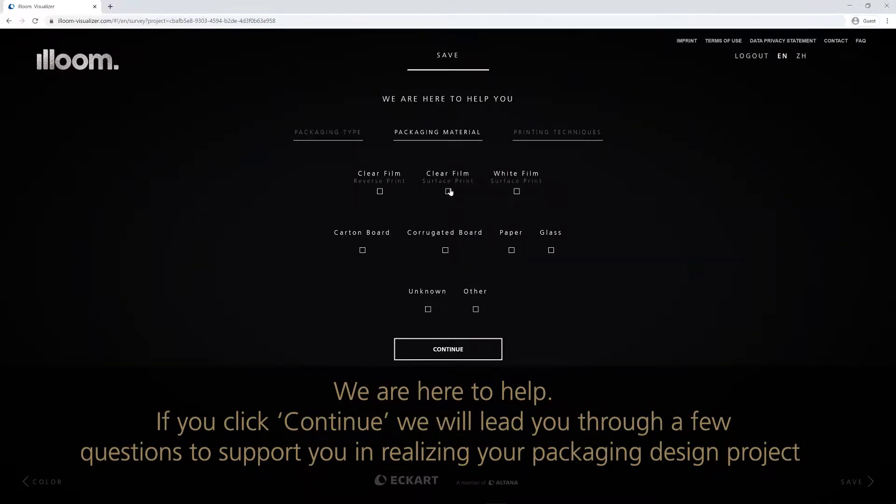
click(554, 134)
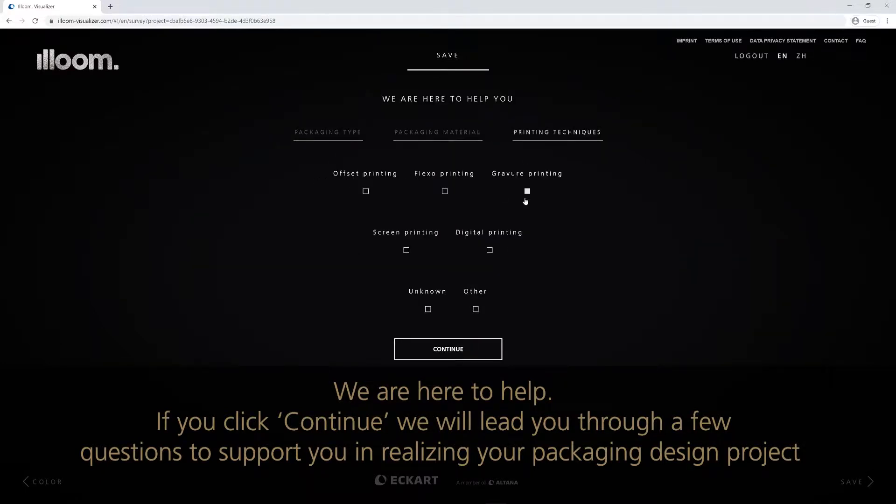
click(469, 350)
- Fill in the contact's name, e-mail and street, business type Designer / Design Agency – Packaging, and country Germany
key(Tab)
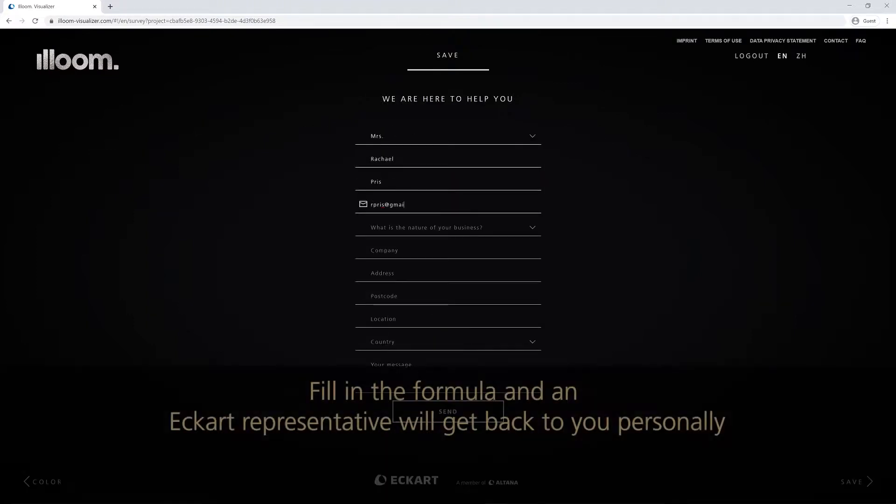
click(422, 228)
click(423, 266)
key(Tab)
text(Enterpris)
text(prisstr)
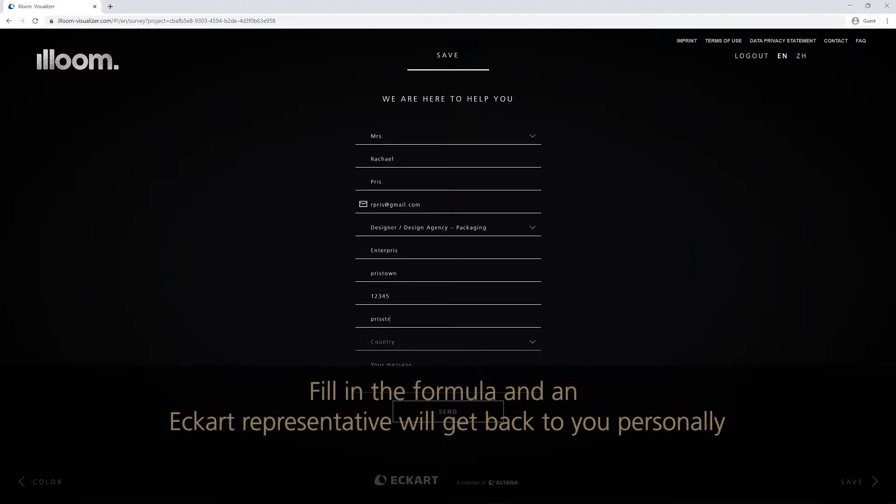
text(eet)
click(532, 343)
drag(538, 363, 541, 373)
scroll(423, 386, up, 2)
click(424, 385)
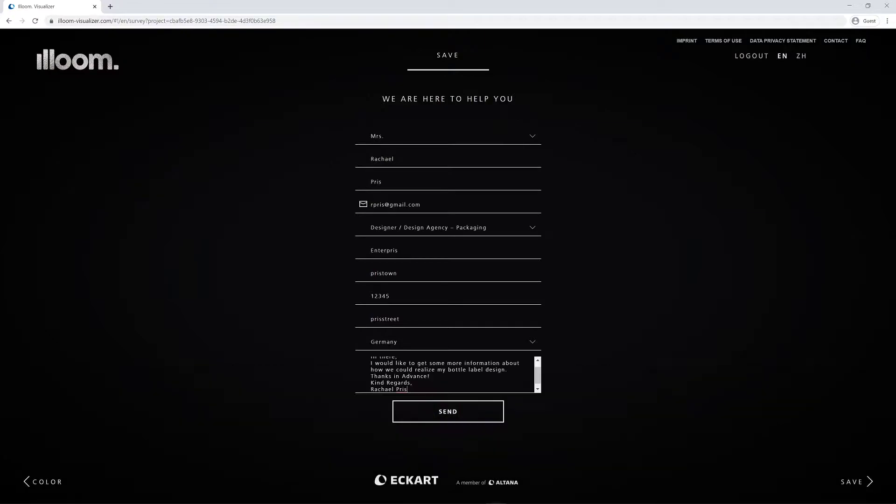
- Send the form and save the design as 'Bottle Label Design Blue/Brown version'
click(438, 412)
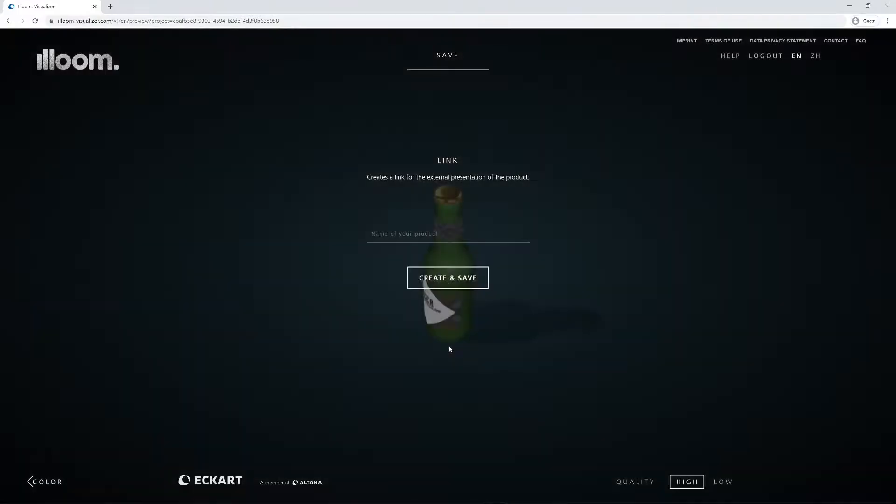
text(Bottle L)
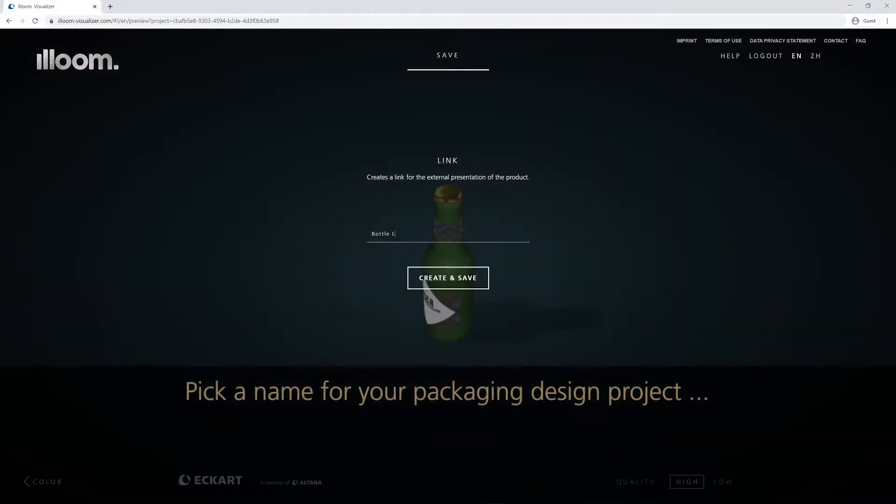
text(abel Design Blue/Brown version)
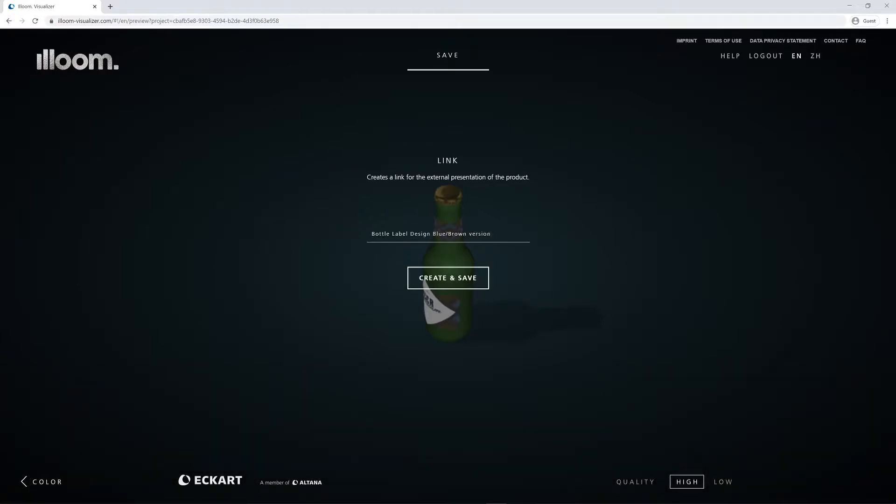
click(464, 278)
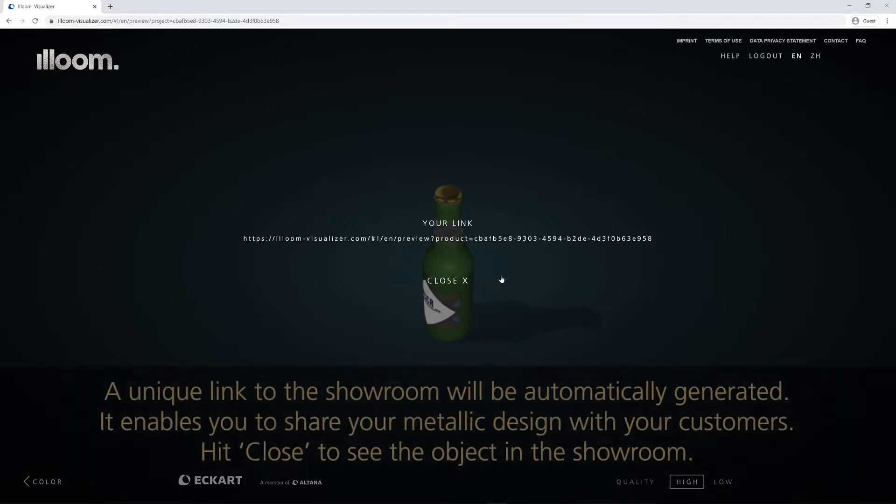
- Open the generated showroom link in a second tab and orbit the labelled bottle to view its top
click(478, 241)
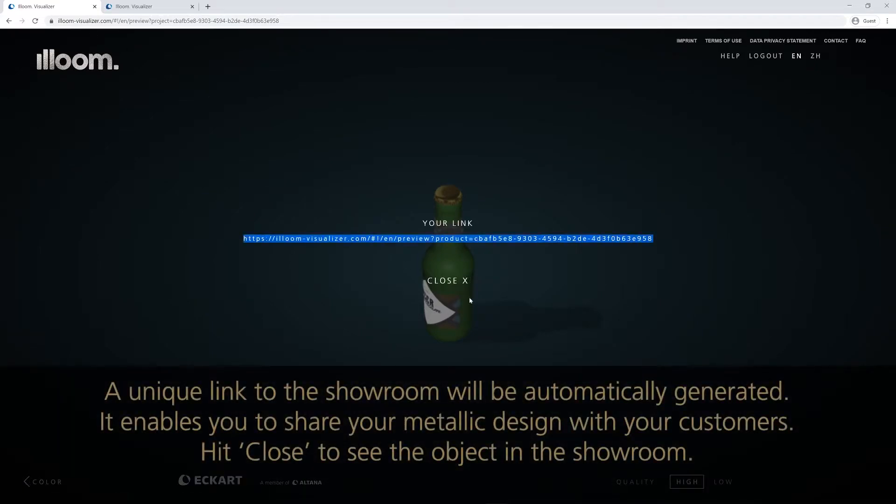
click(467, 281)
key(ctrl+Tab)
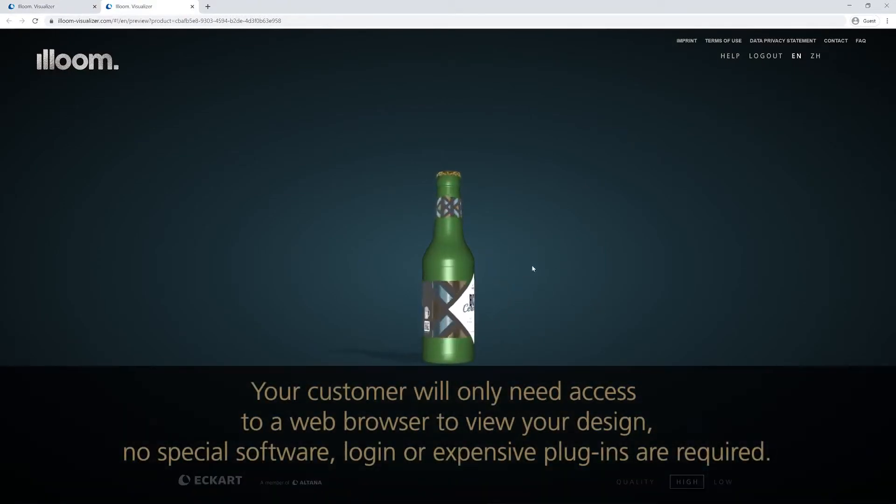
drag(555, 270, 517, 290)
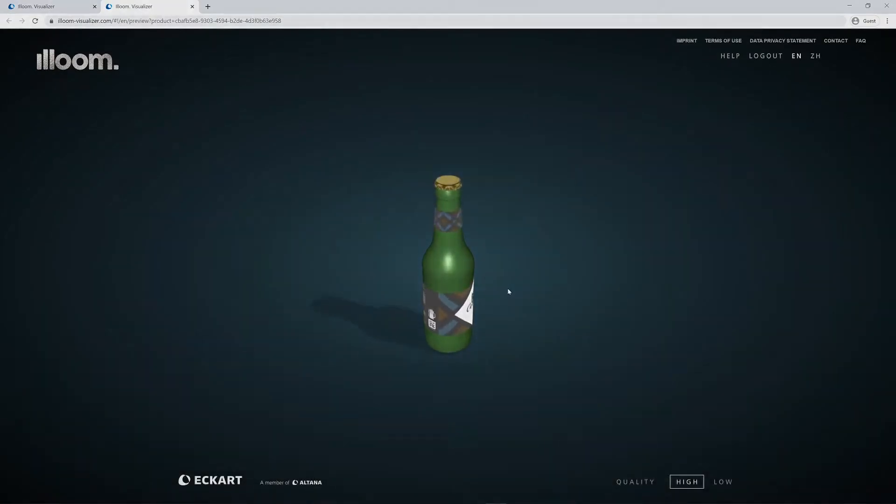